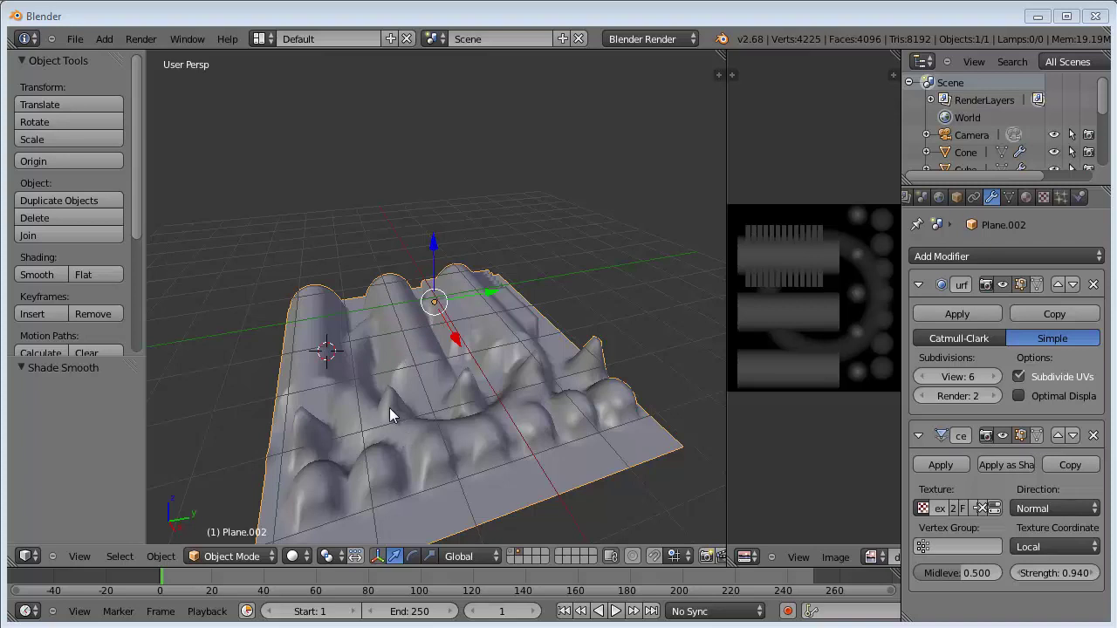
Step: Delete the displaced Plane.002 and place the 3D cursor near the grid origin
key("x")
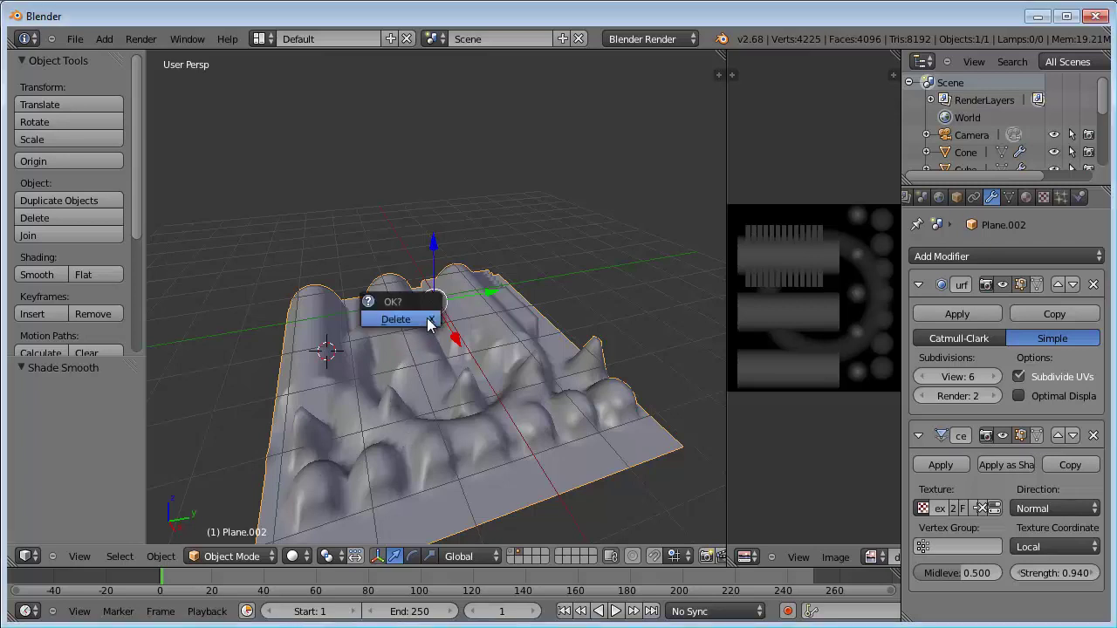
left_click(427, 318)
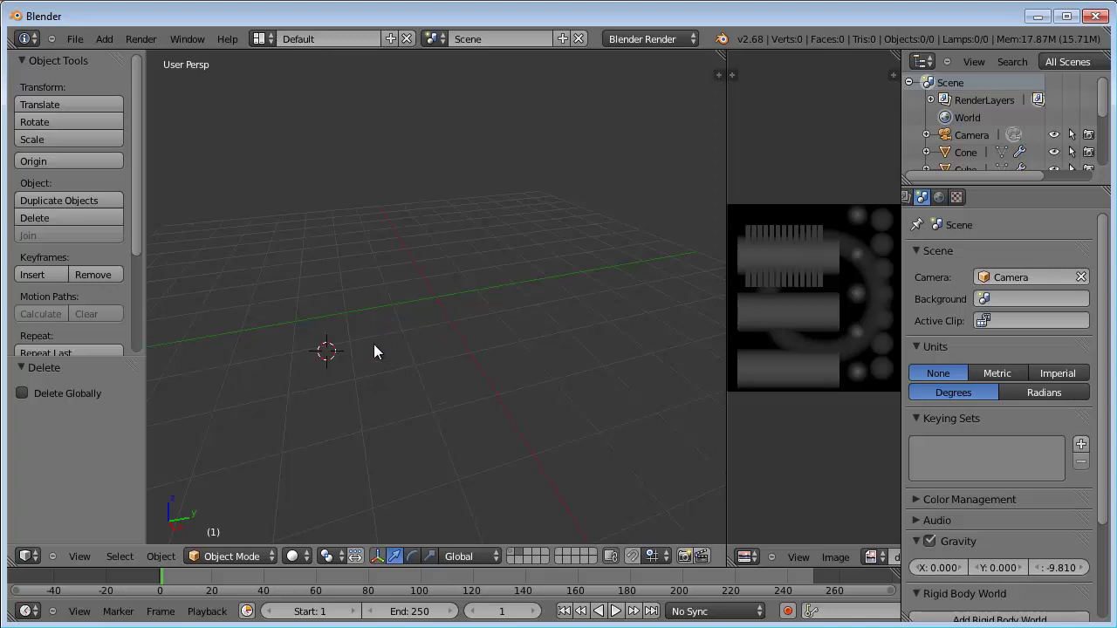
left_click(430, 297)
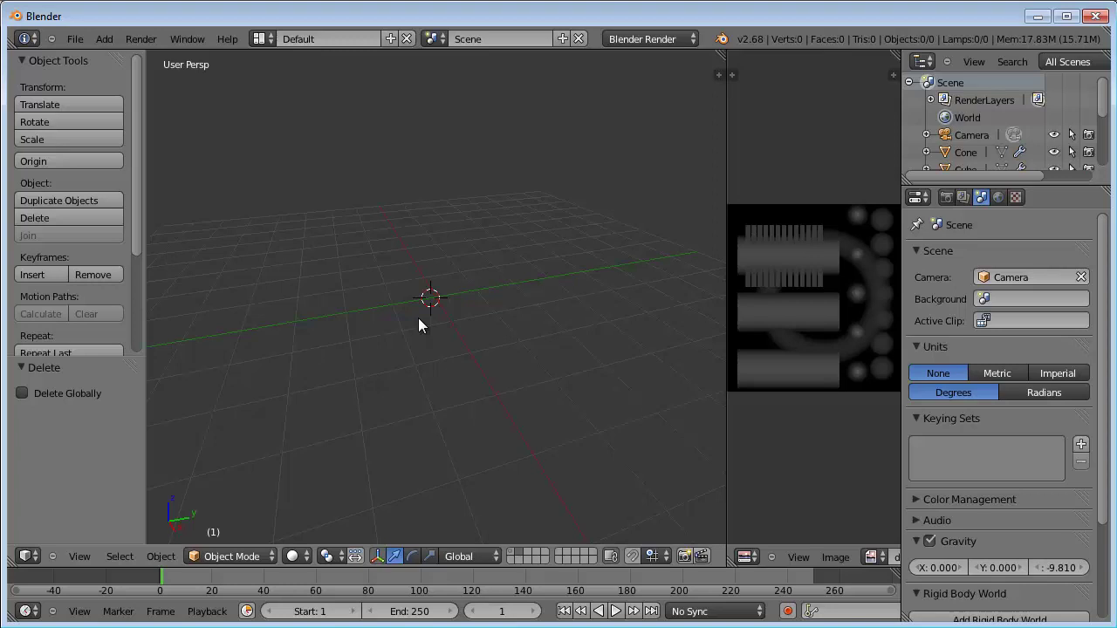
Step: Add a cube mesh, Cube.001, at the 3D cursor and orbit to face it
key("shift+a")
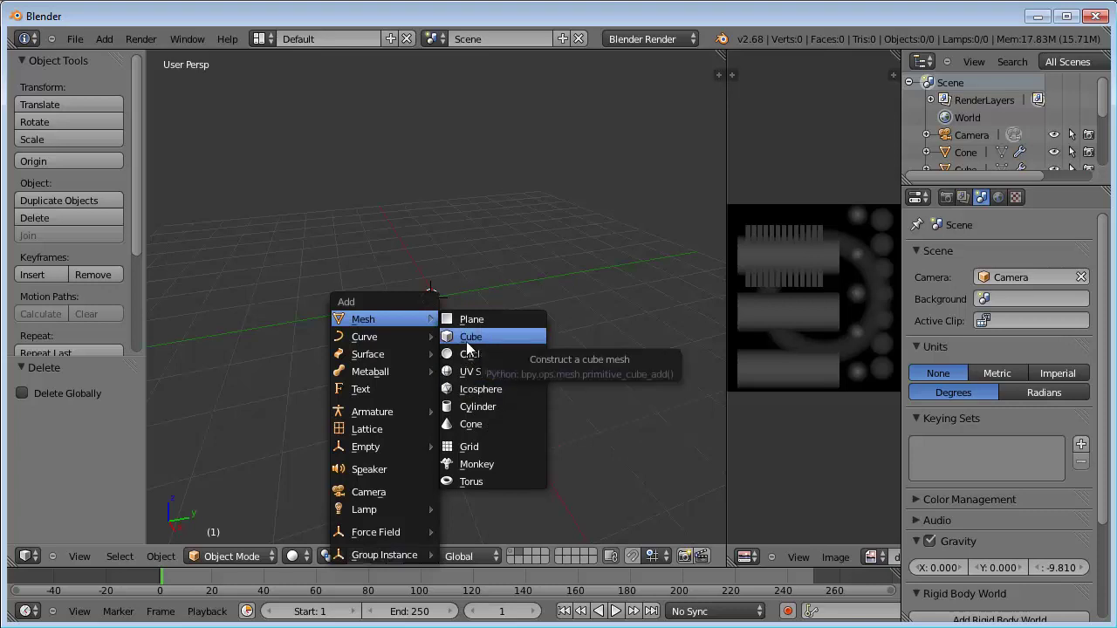
left_click(478, 339)
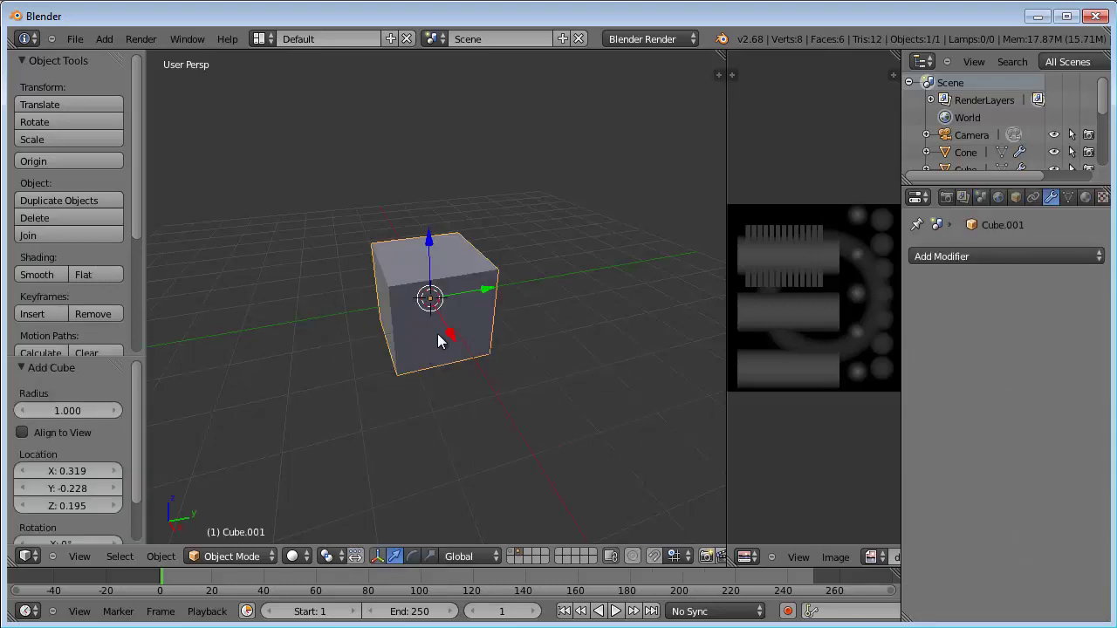
mouse_move(438, 333)
middle_mouse_down()
mouse_move(413, 305)
mouse_move(415, 326)
middle_mouse_up()
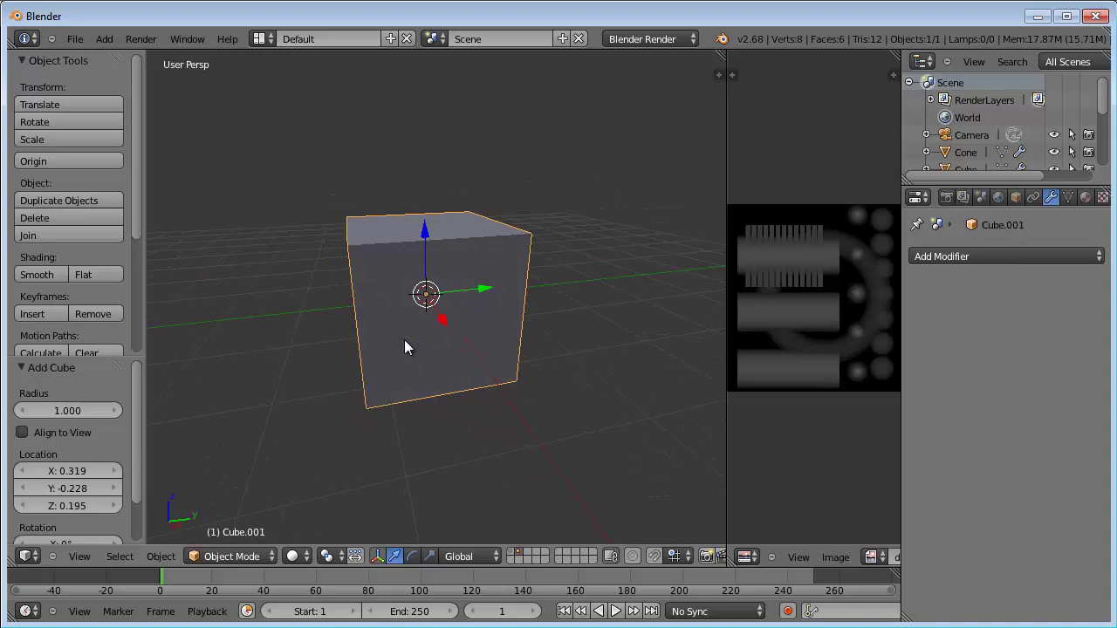
Step: Add a Subdivision Surface modifier with Ctrl+1/2/3, settling on level 2
key("ctrl+1")
key("ctrl+2")
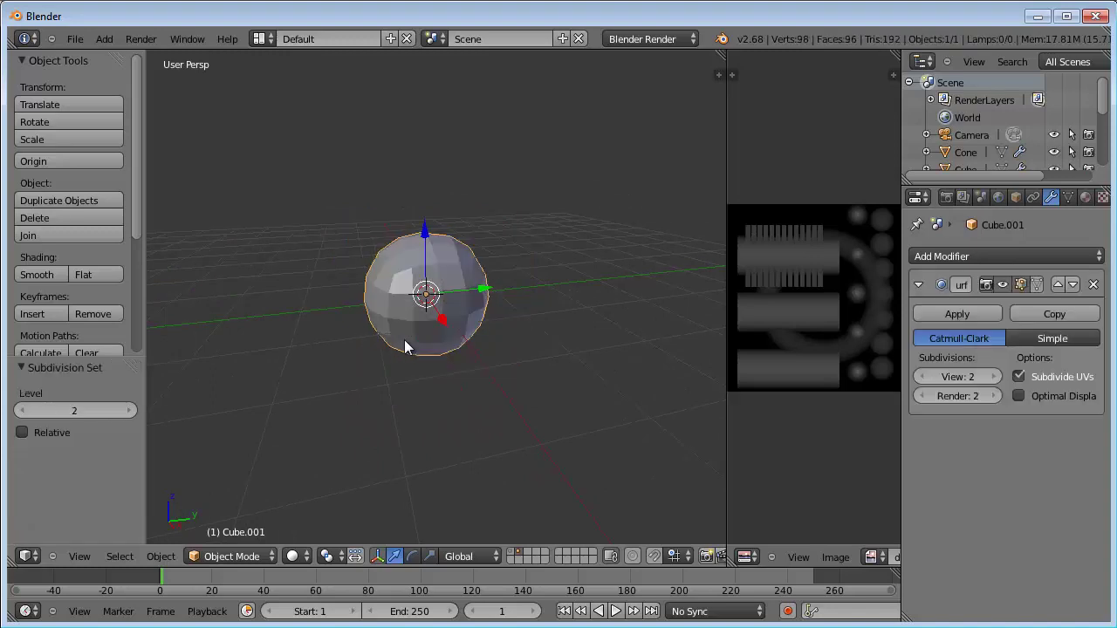
key("ctrl+3")
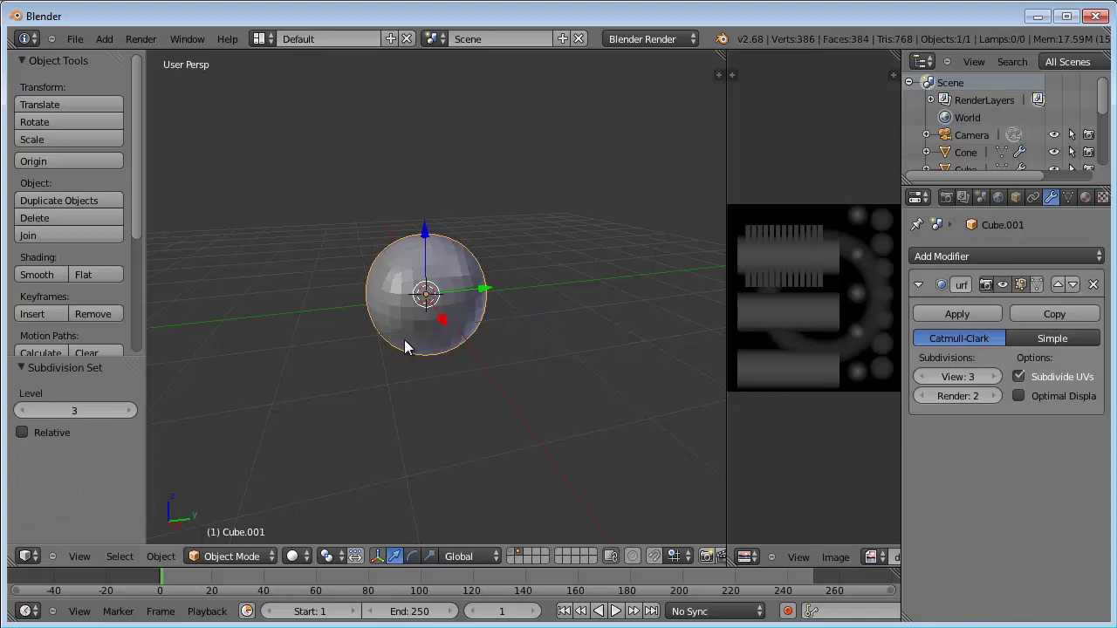
key("ctrl+2")
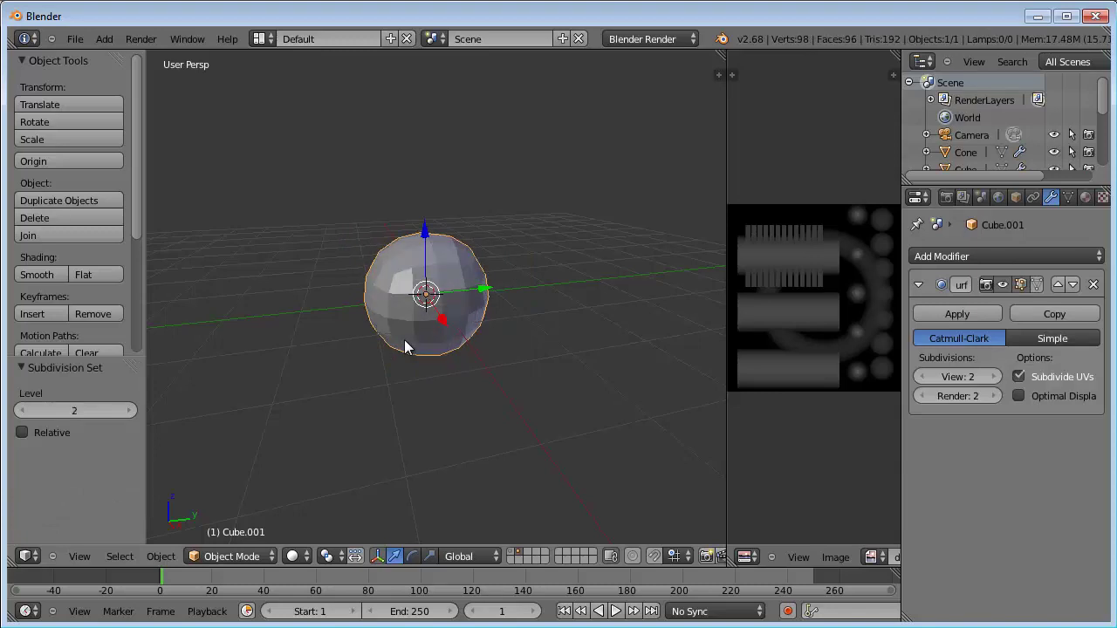
Step: Orbit to a flatter side-on view of the sphere and enter Edit Mode
scroll(404, 339, "up", 3)
scroll(379, 299, "up", 2)
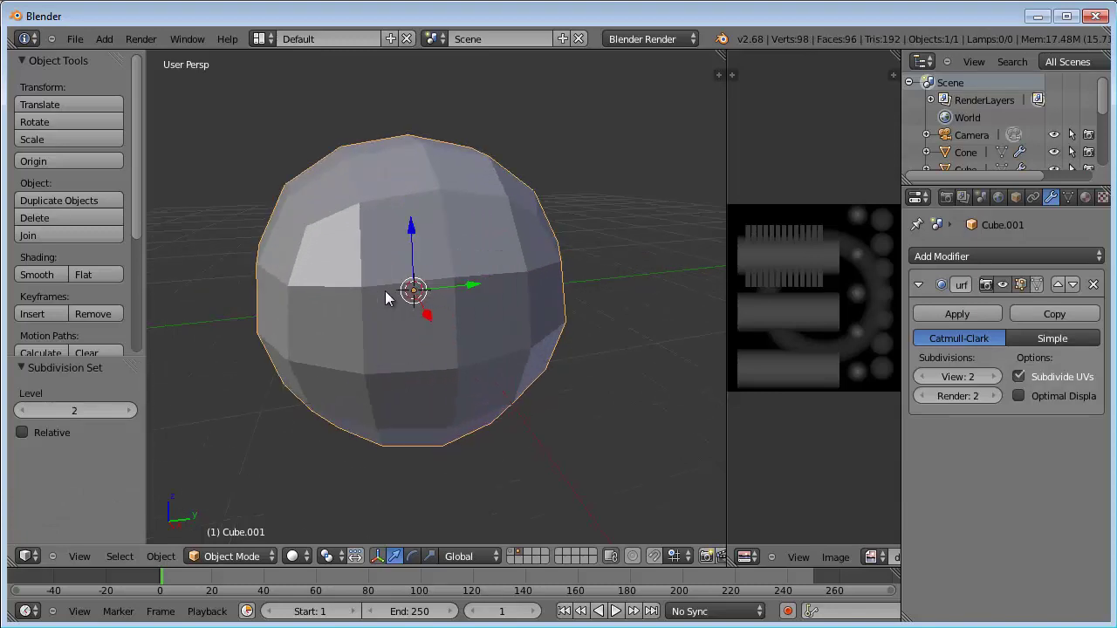
mouse_move(385, 291)
middle_mouse_down()
mouse_move(426, 318)
mouse_move(375, 280)
mouse_move(366, 295)
mouse_move(393, 284)
mouse_move(382, 273)
middle_mouse_up()
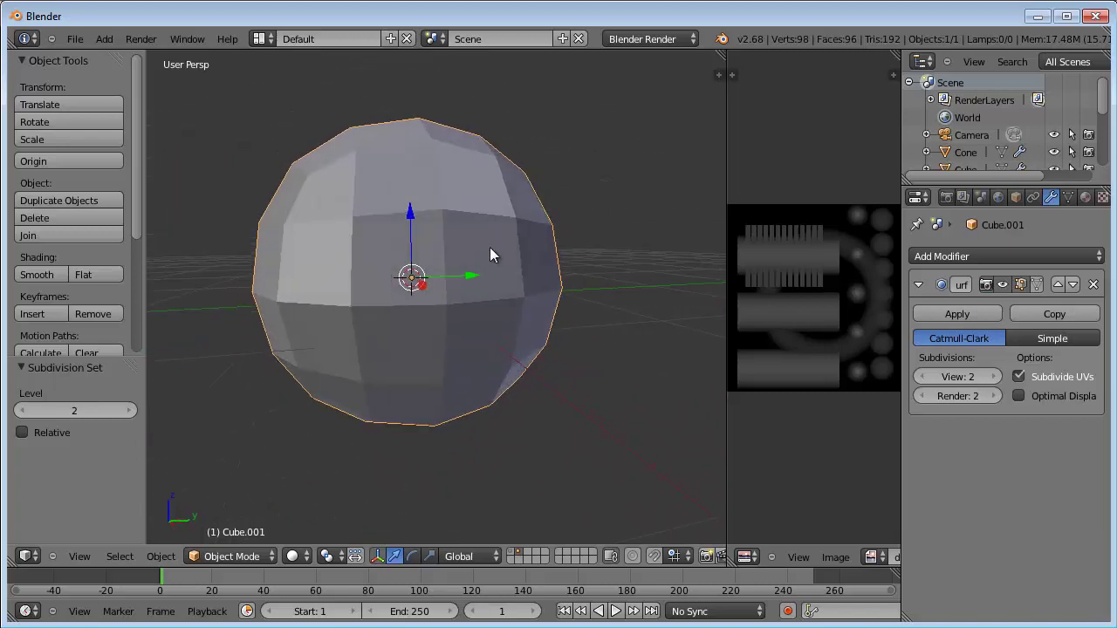
mouse_move(362, 221)
middle_mouse_down()
mouse_move(367, 283)
mouse_move(407, 291)
mouse_move(405, 259)
mouse_move(400, 268)
middle_mouse_up()
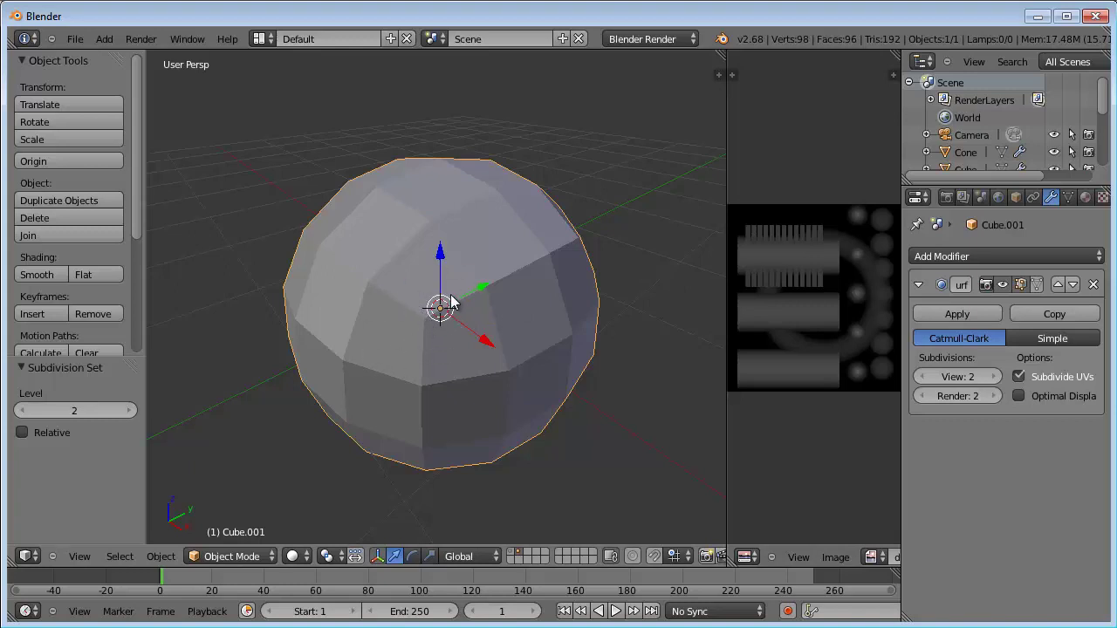
mouse_move(452, 301)
middle_mouse_down()
mouse_move(415, 259)
mouse_move(439, 281)
middle_mouse_up()
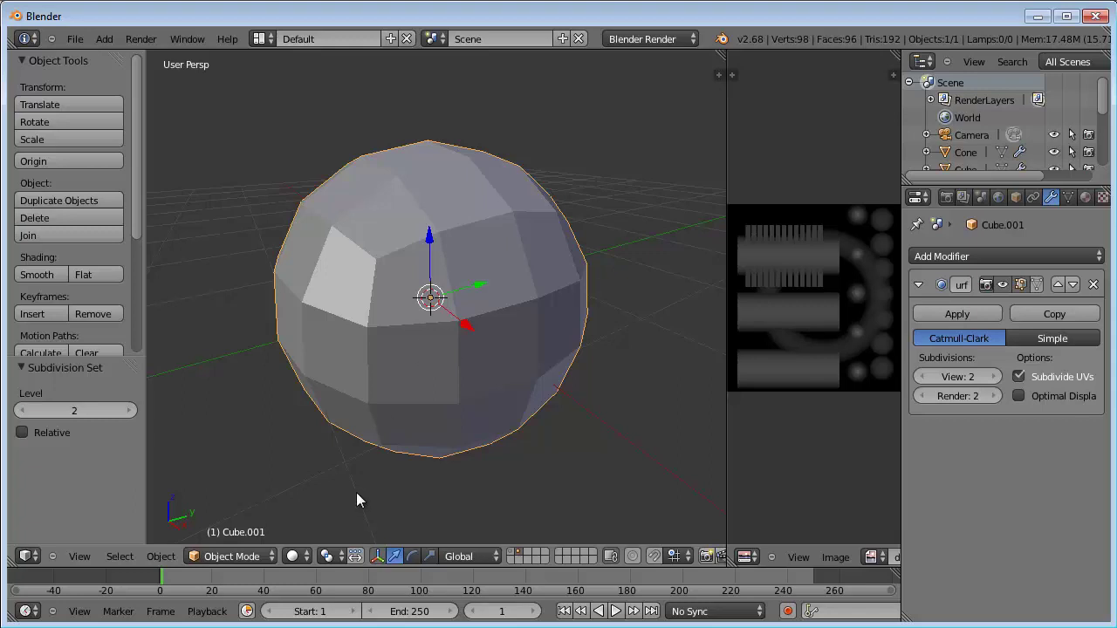
key("Tab")
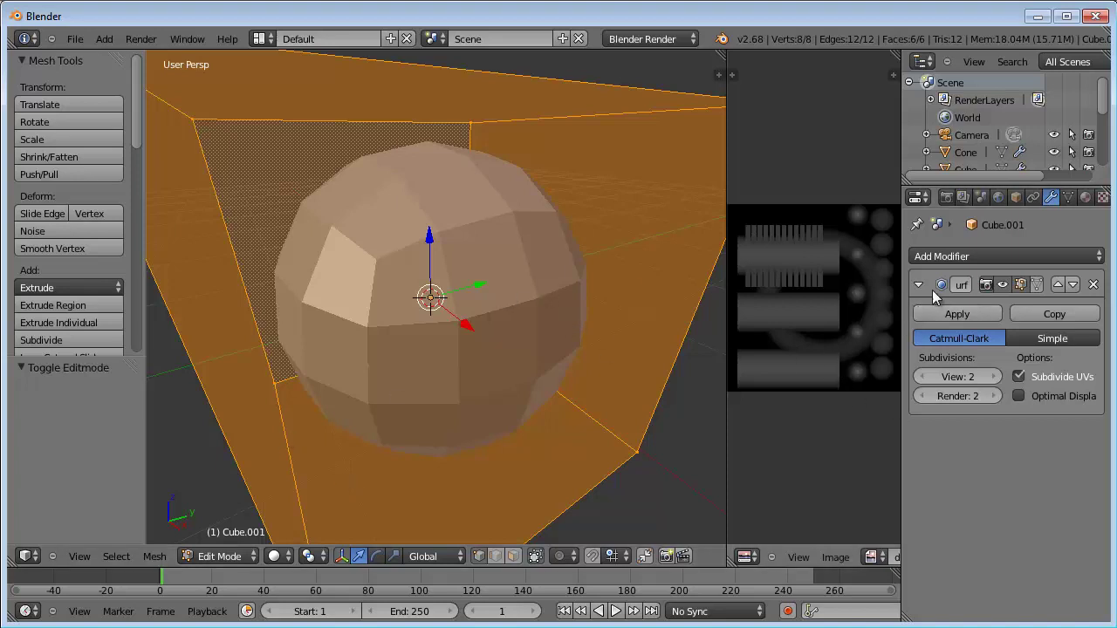
Step: Apply the Subsurf modifier, reset all UVs in Edit Mode, and widen the UV editor
key("Tab")
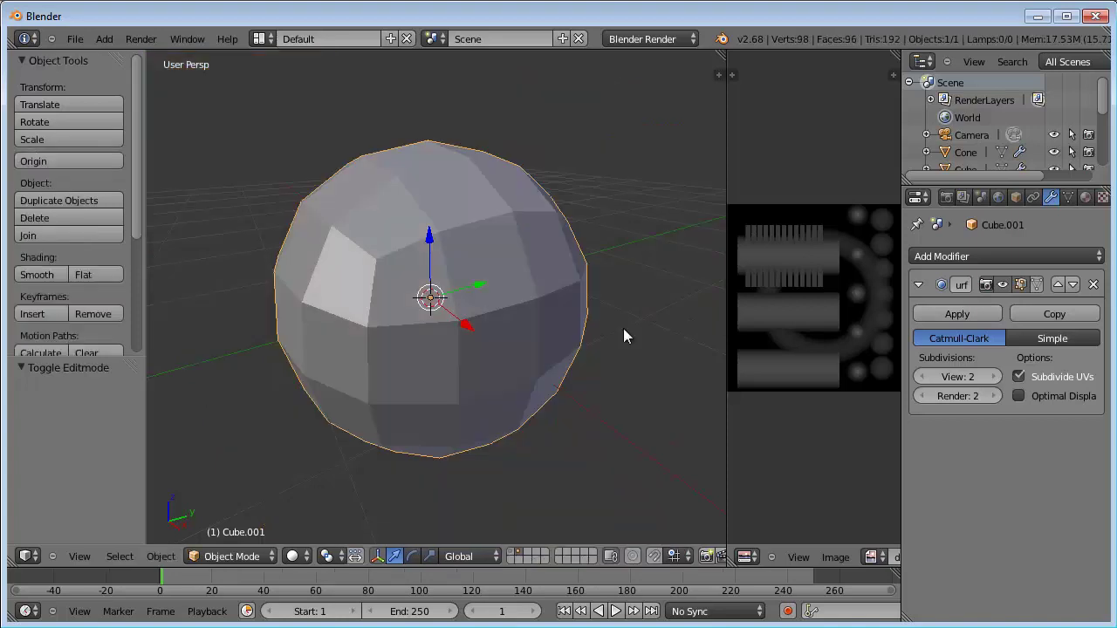
left_click(967, 316)
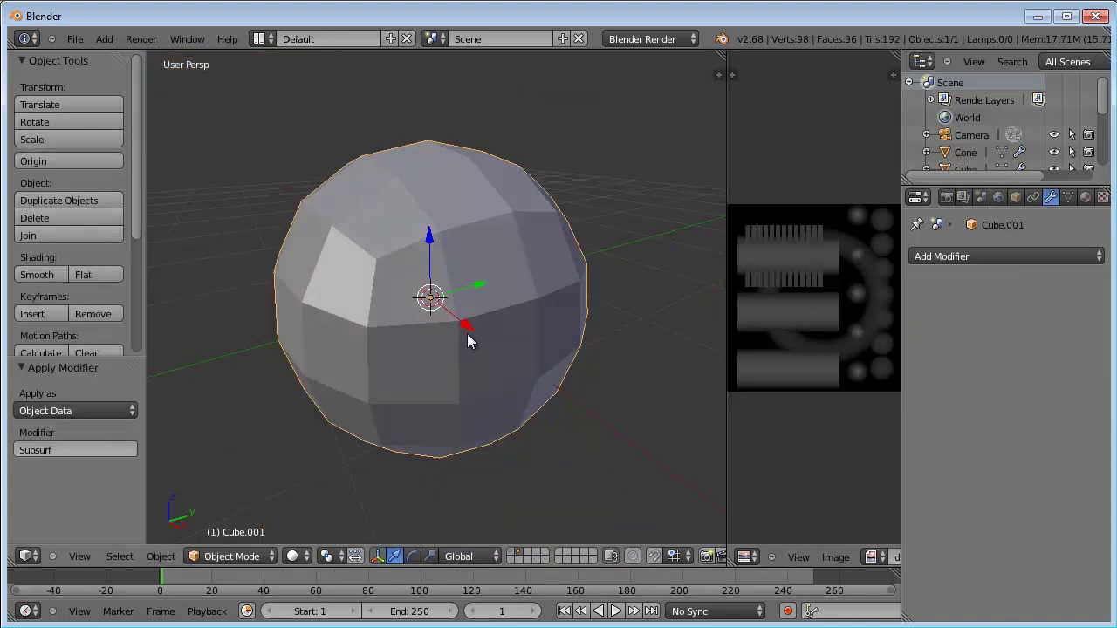
key("Tab")
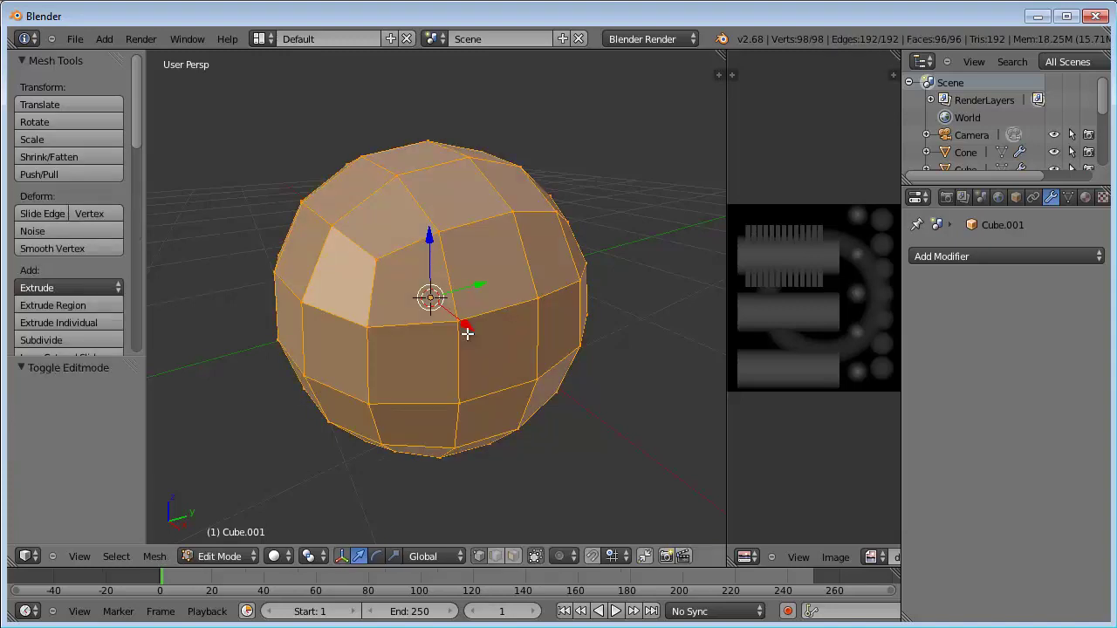
key("u")
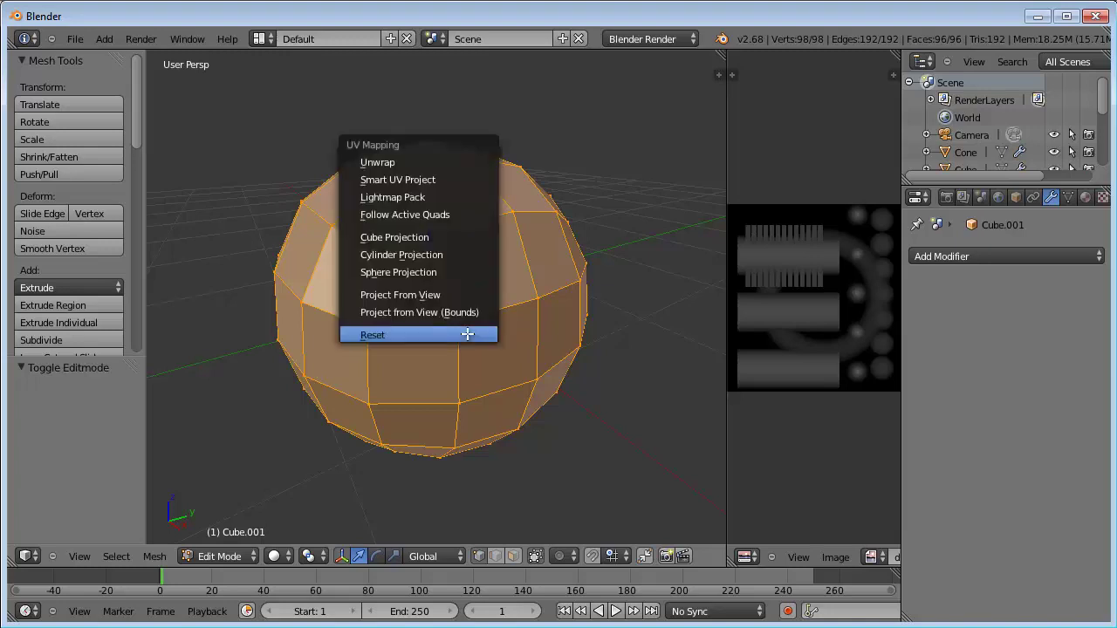
left_click(467, 332)
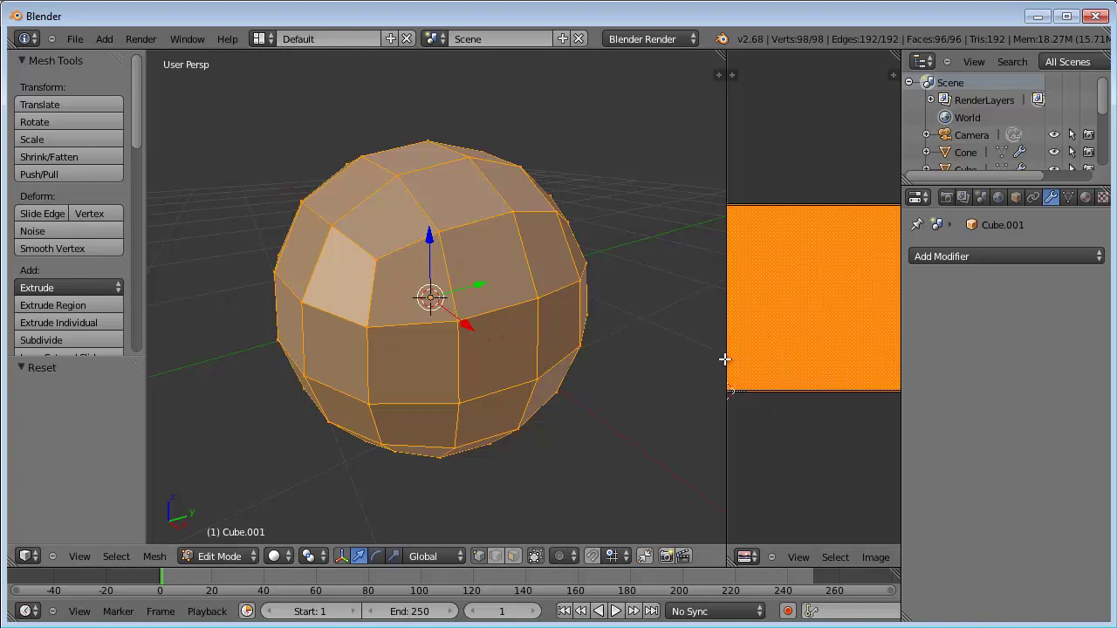
mouse_move(720, 362)
left_mouse_down()
mouse_move(691, 384)
mouse_move(646, 365)
left_mouse_up()
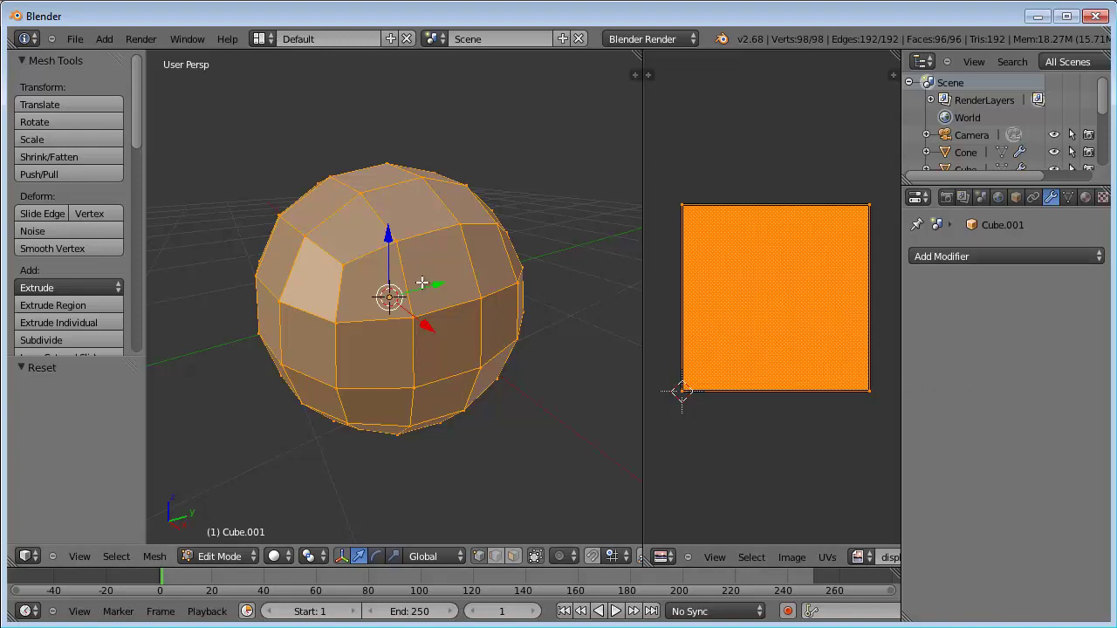
Step: Try adding a Displace modifier to the sphere, then remove it again
left_click(961, 262)
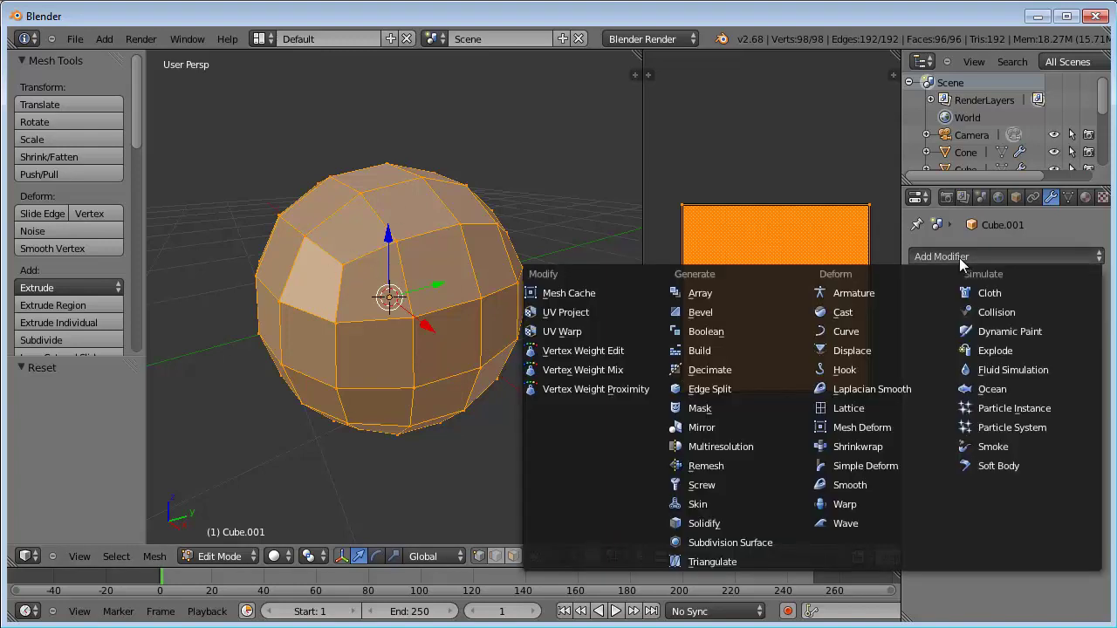
left_click(840, 353)
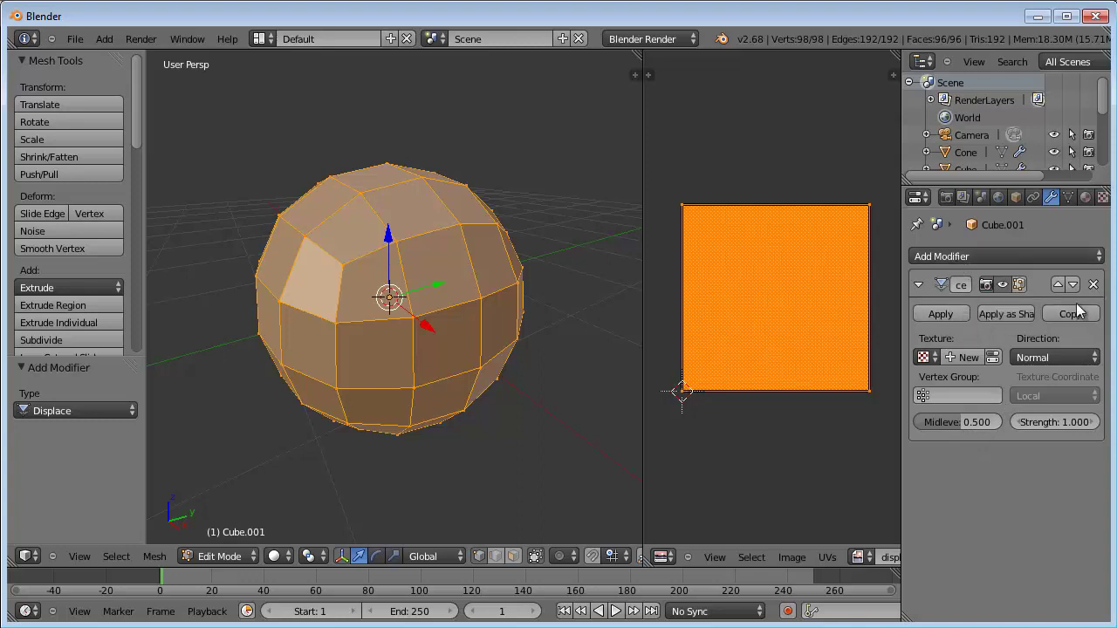
left_click(1093, 285)
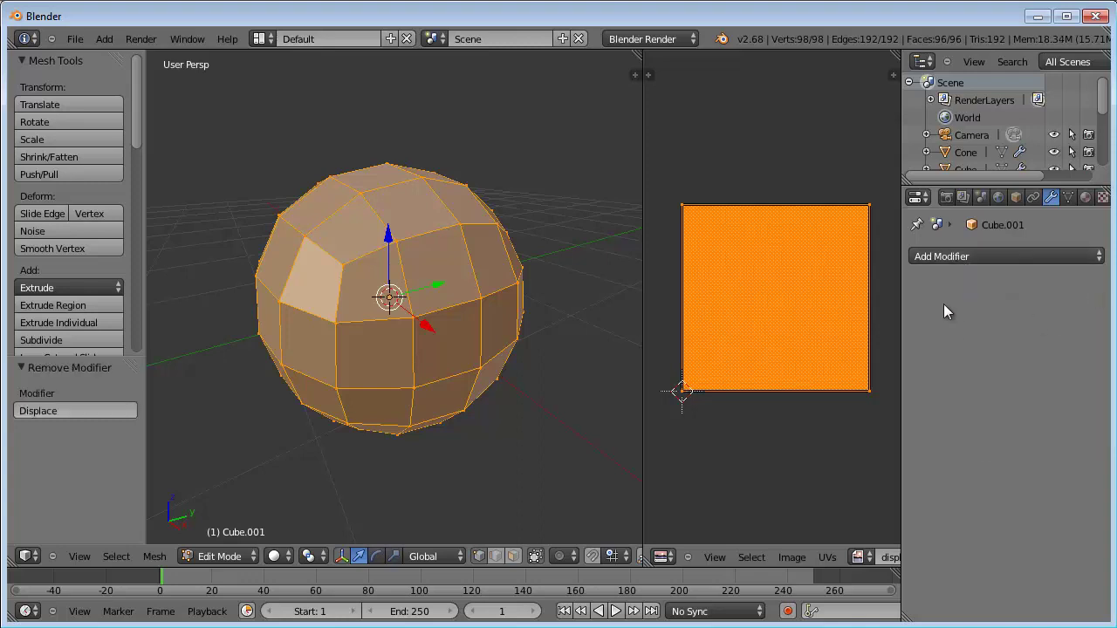
Step: Add a Subdivision Surface modifier and raise its viewport level to 5
left_click(950, 256)
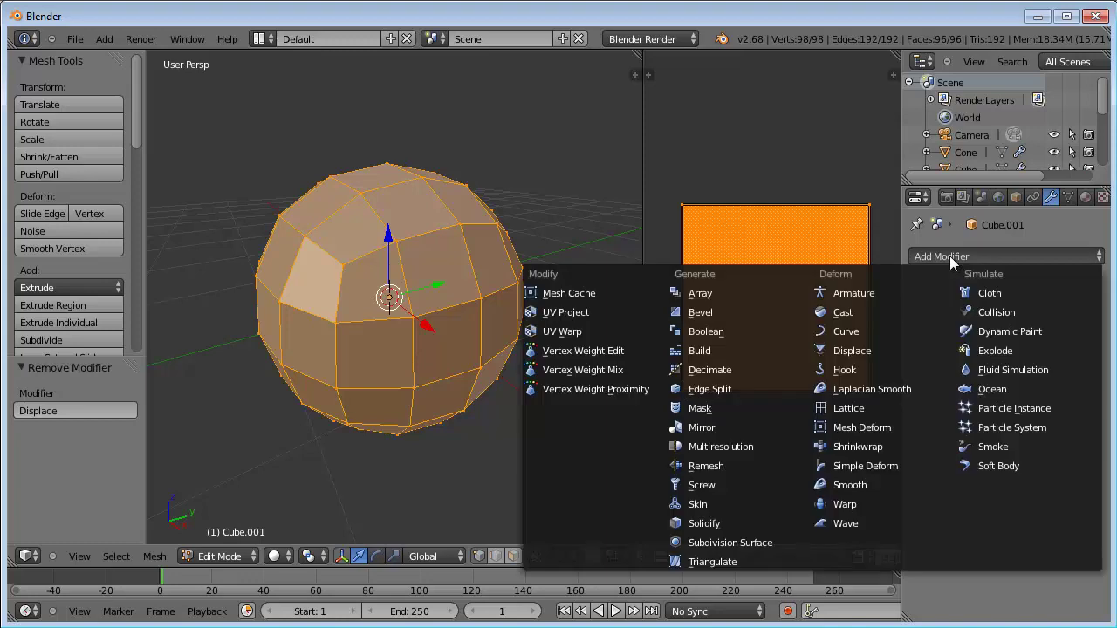
left_click(712, 542)
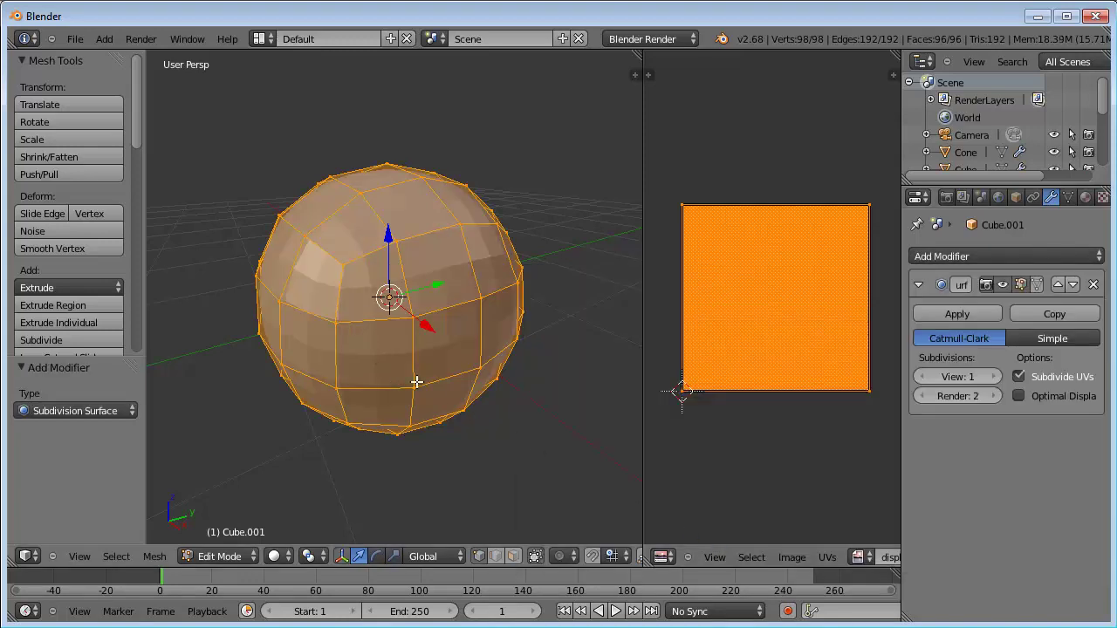
left_click(992, 377)
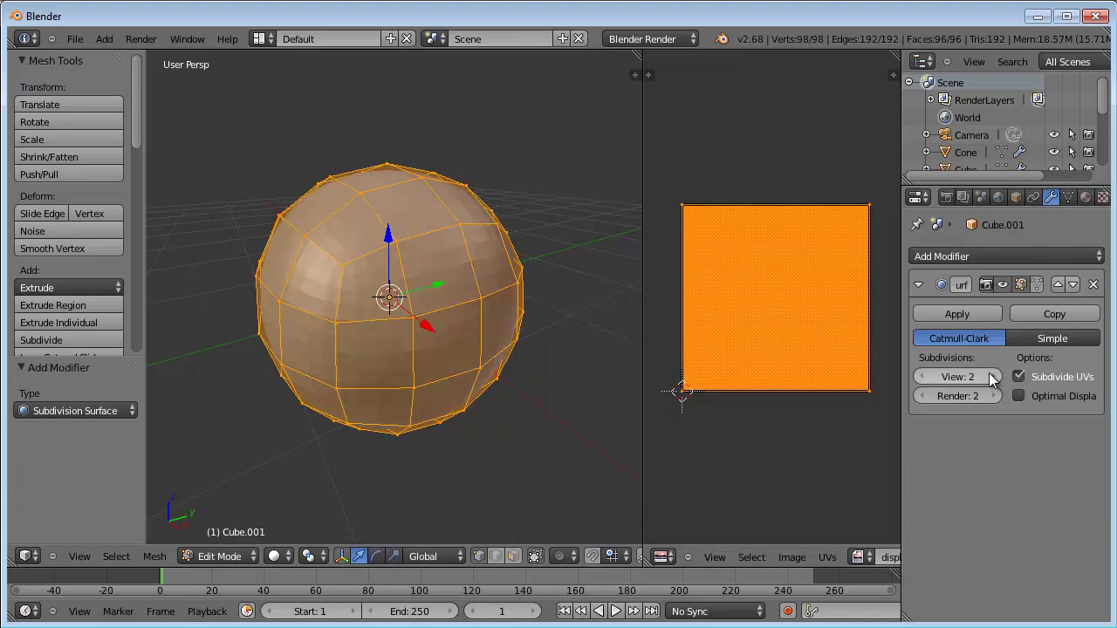
left_click(993, 377)
left_click(993, 377)
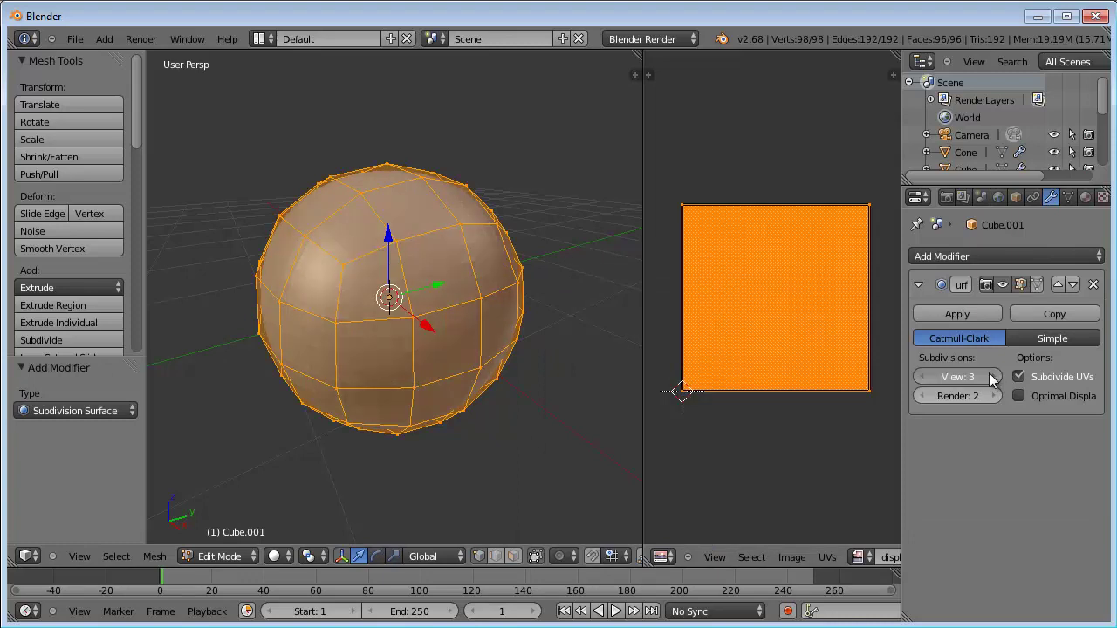
left_click(992, 377)
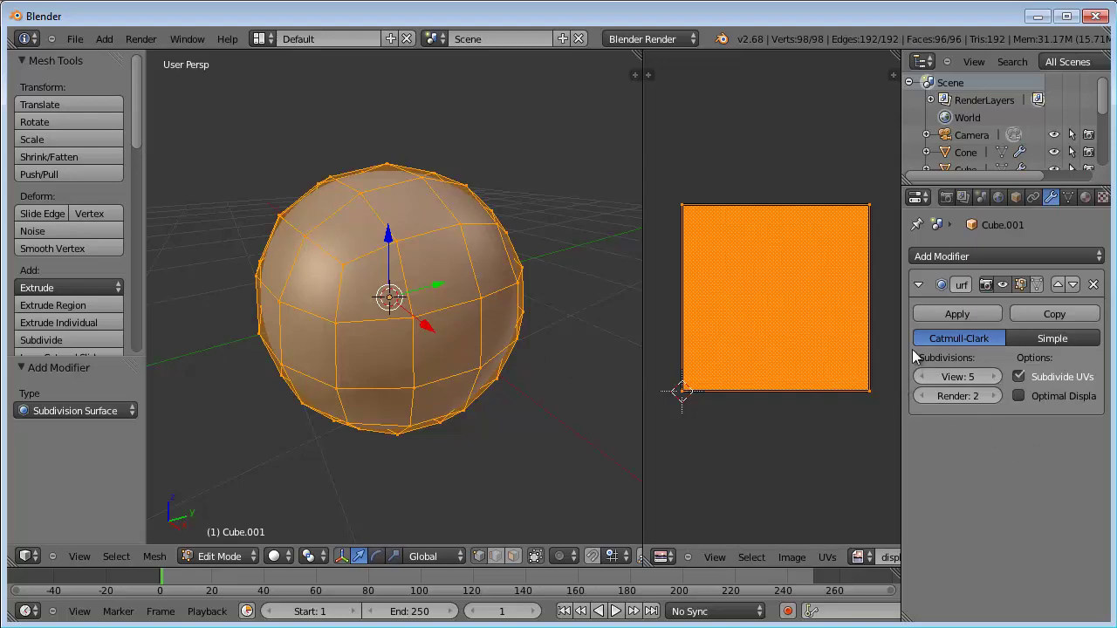
Step: Add a Displace modifier to the sphere and widen the properties area
left_click(1006, 260)
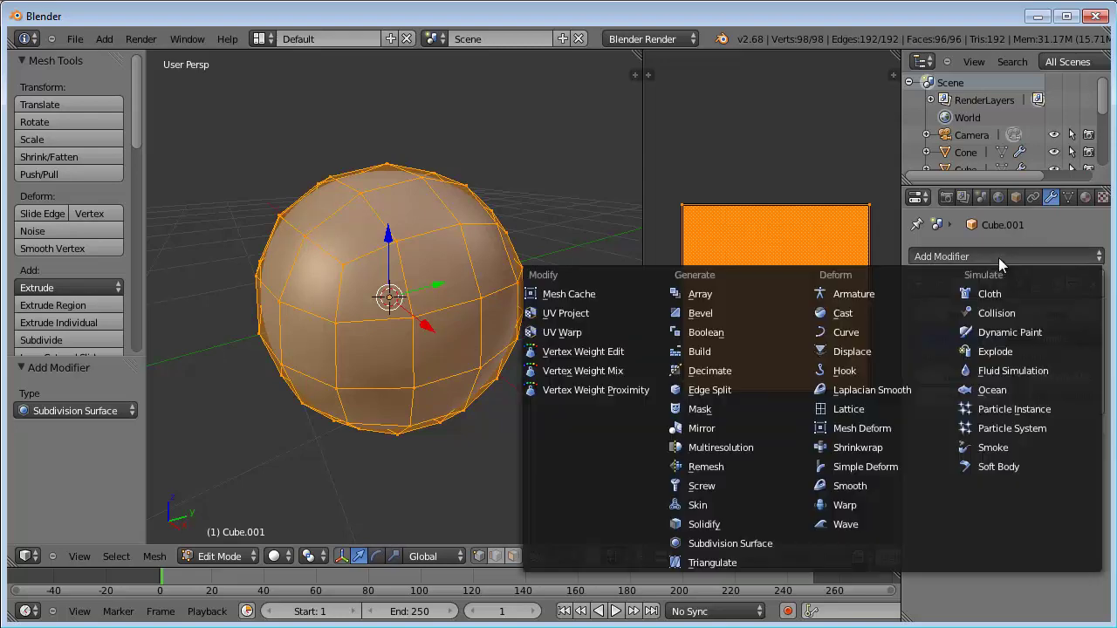
left_click(843, 352)
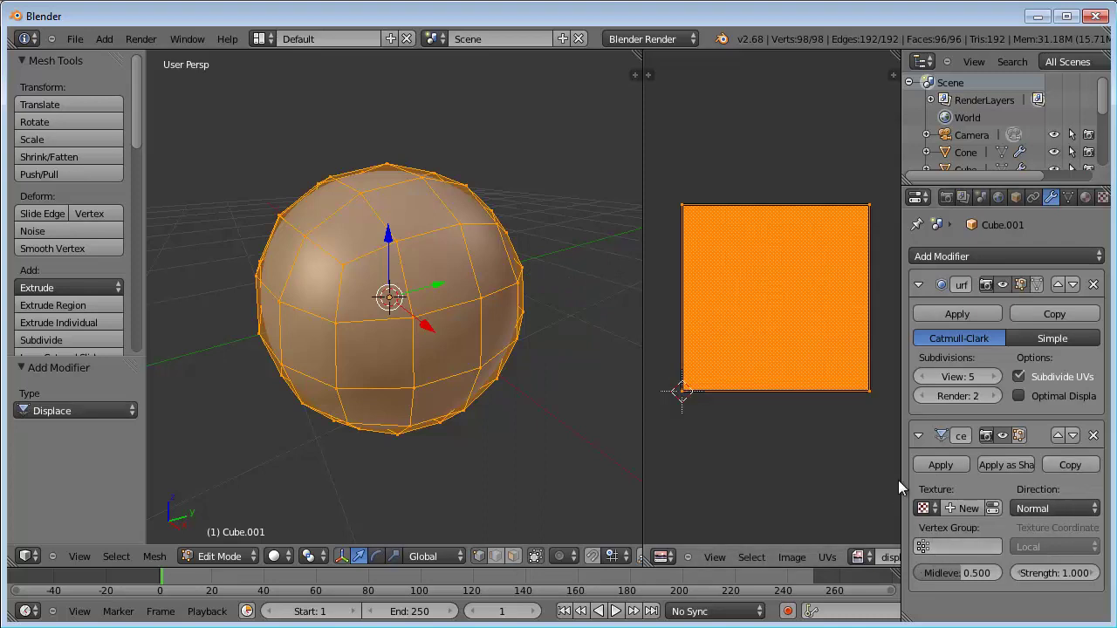
left_click_drag(904, 469, 865, 461)
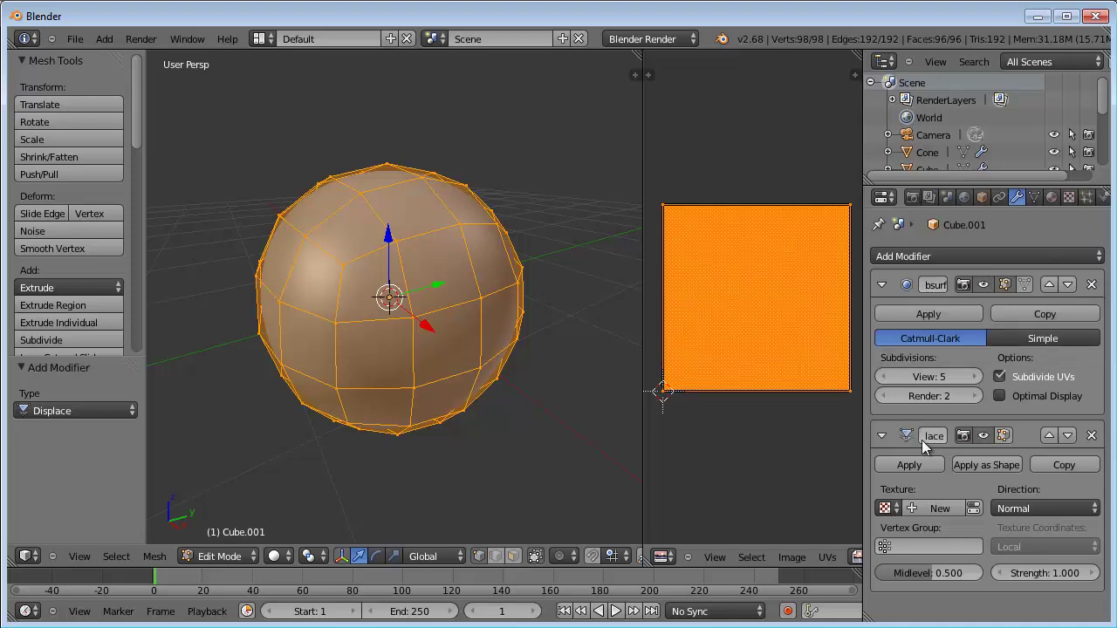
Step: Assign the existing Tex texture and check its displacement.png image settings
left_click(898, 509)
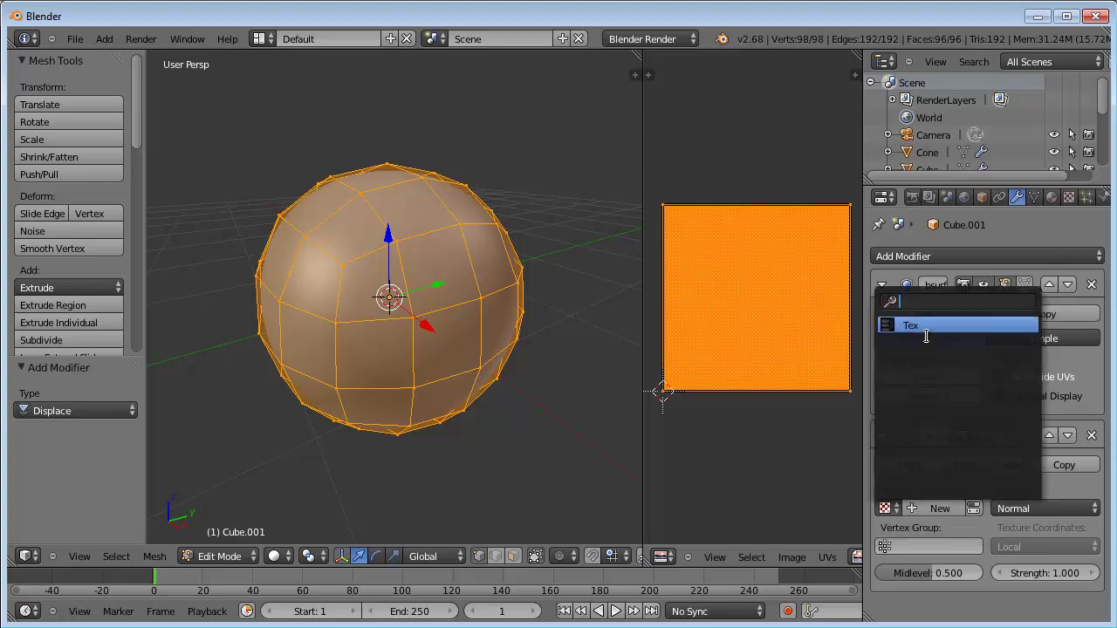
left_click(925, 326)
left_click(974, 509)
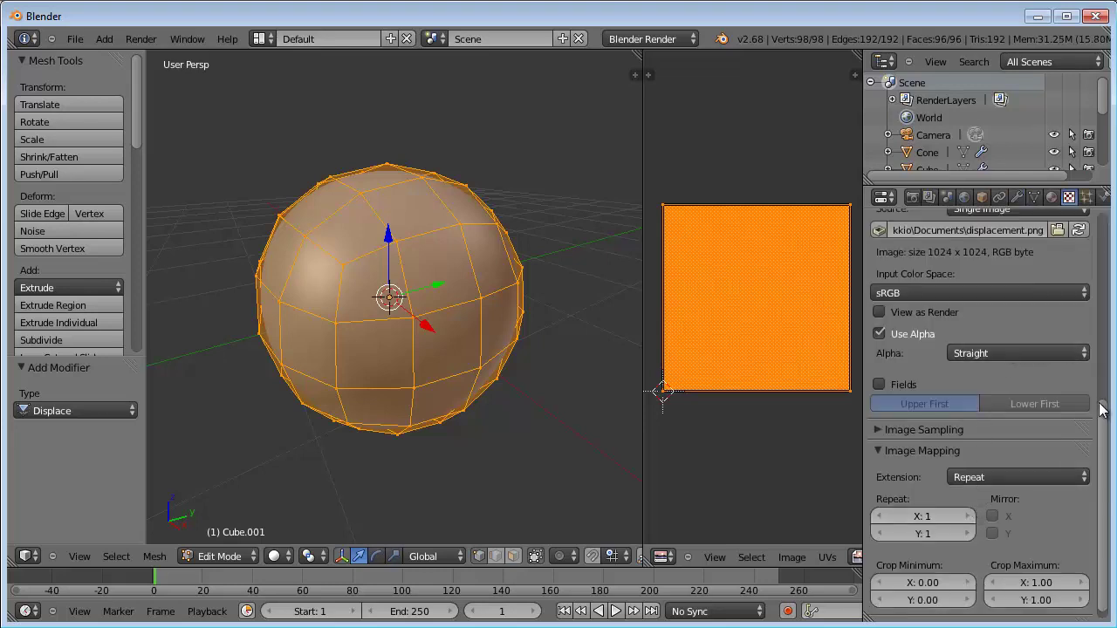
left_click_drag(1104, 415, 1114, 229)
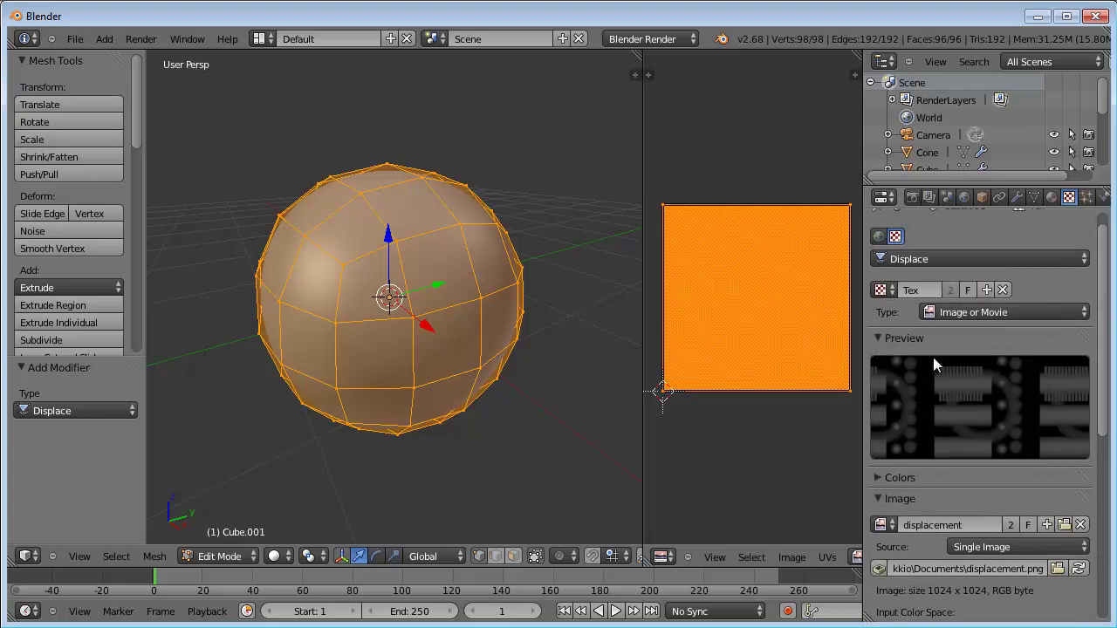
left_click_drag(1102, 406, 1104, 425)
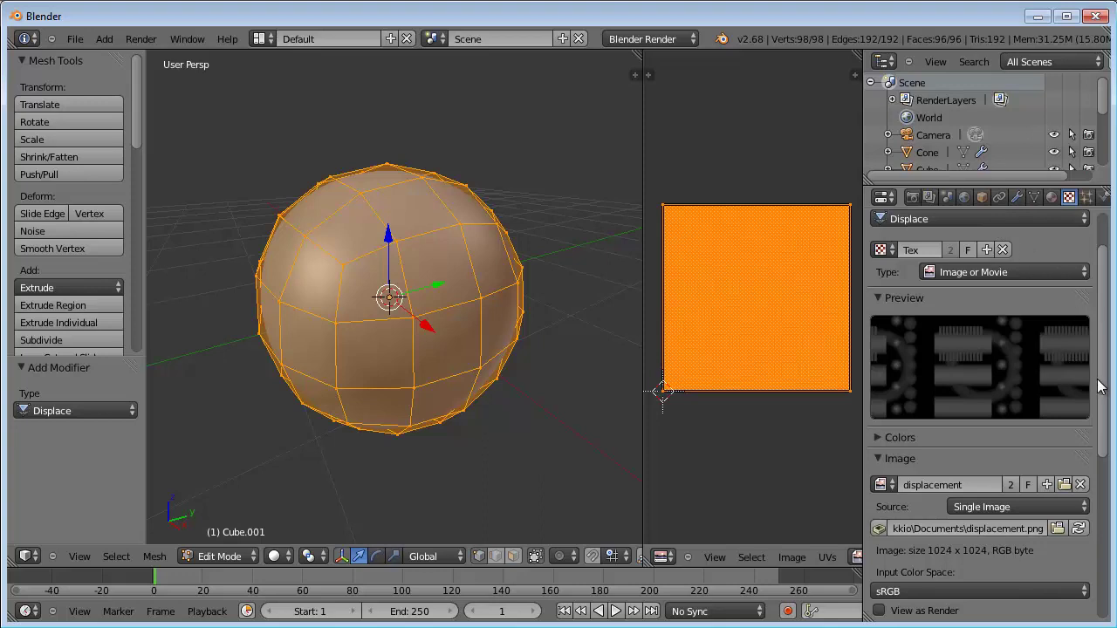
Step: Set Displace to UV coordinates, midlevel 0.404, strength 0.160 over Simple subdivision level 6
left_click(1017, 196)
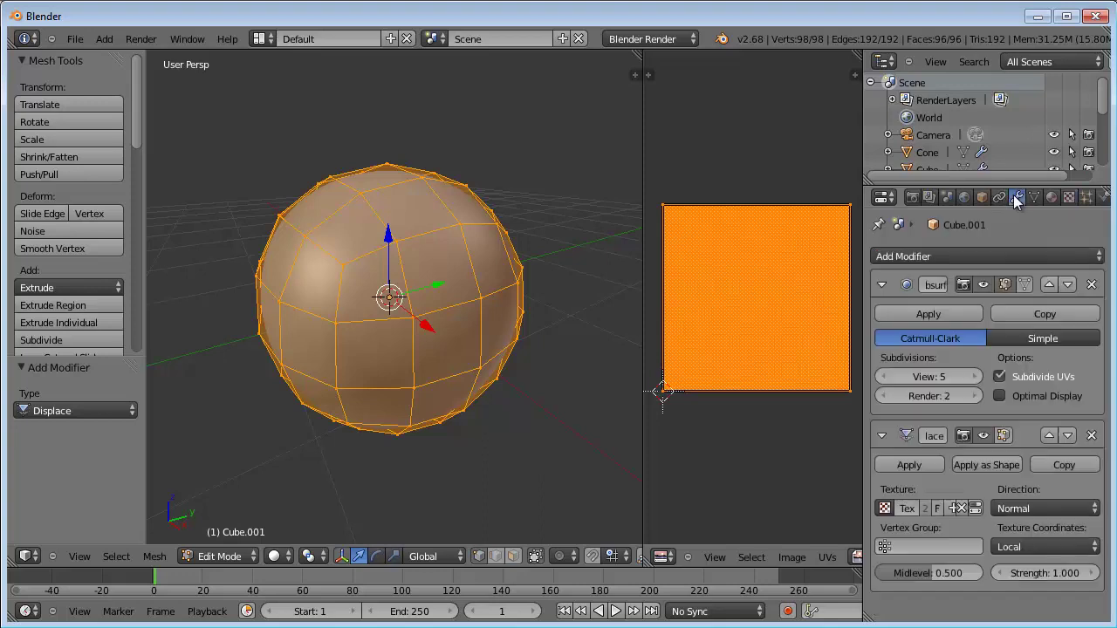
left_click(1005, 285)
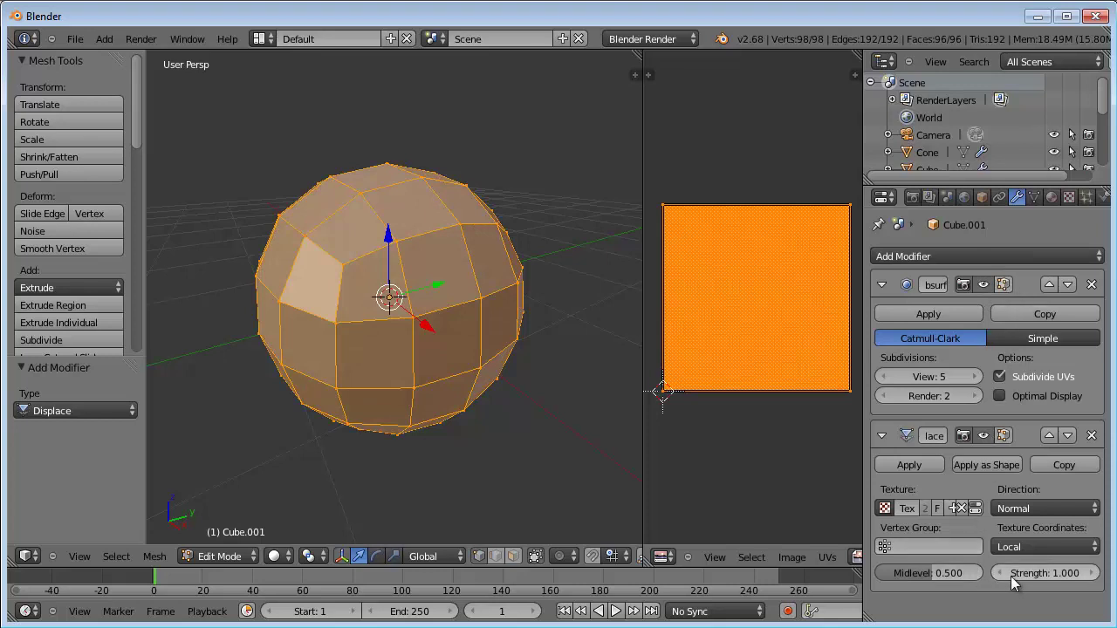
left_click_drag(1015, 569, 1033, 572)
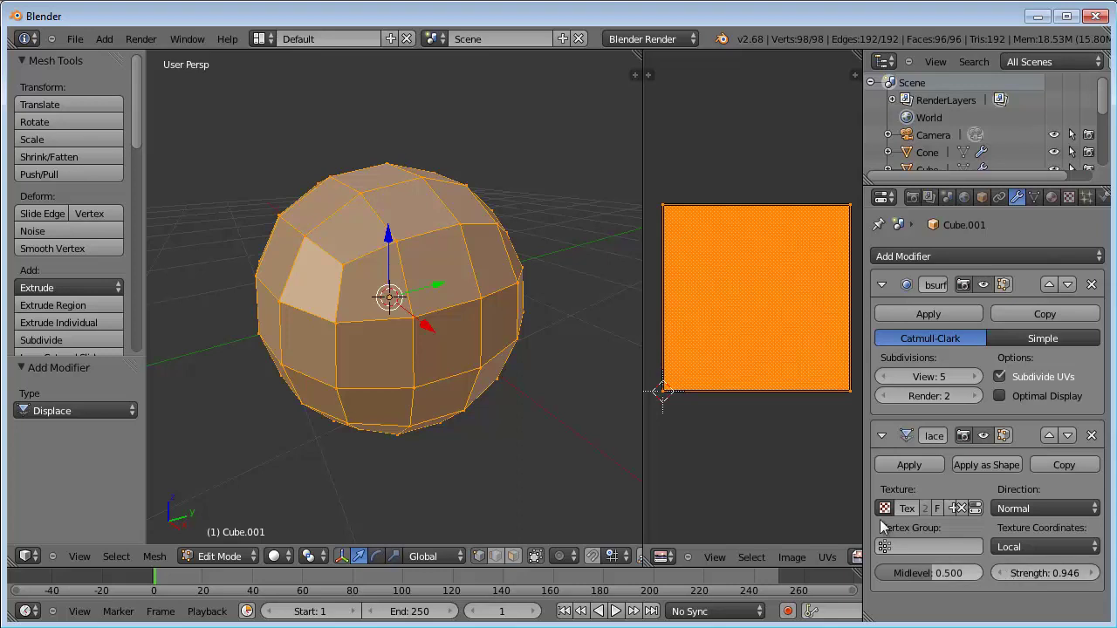
left_click(1001, 436)
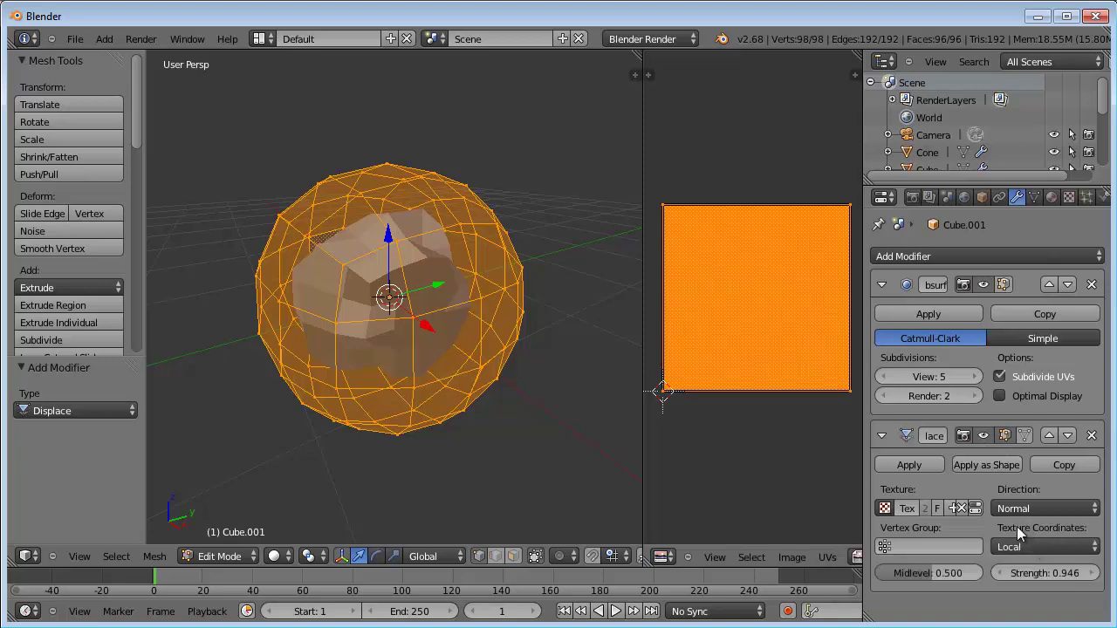
mouse_move(1039, 572)
left_mouse_down()
mouse_move(998, 582)
mouse_move(1054, 569)
mouse_move(1028, 570)
left_mouse_up()
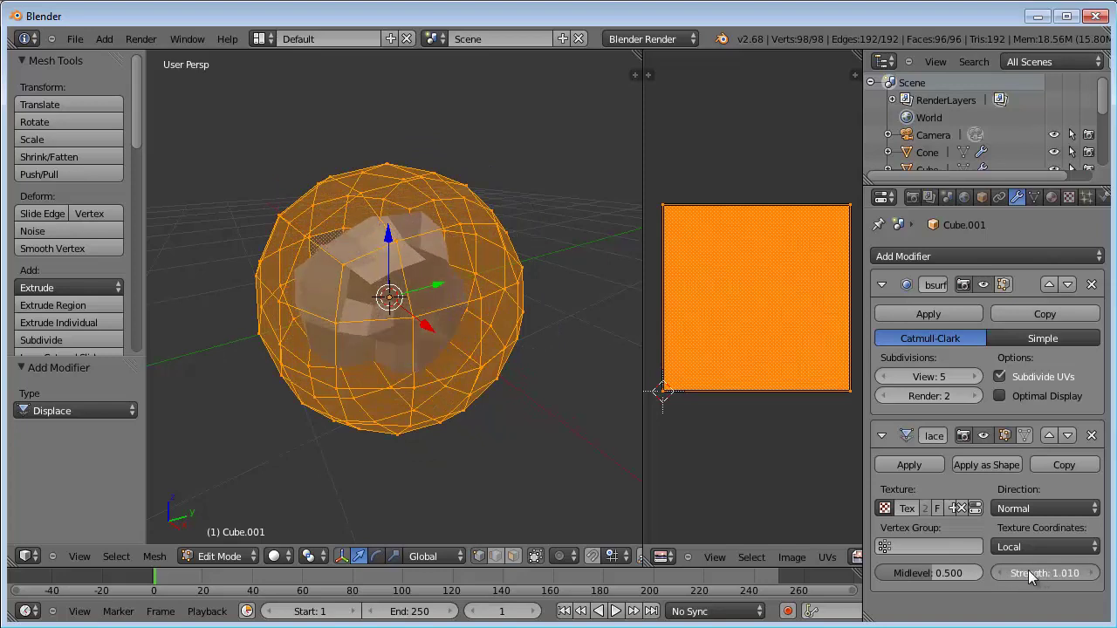
left_click_drag(925, 570, 890, 572)
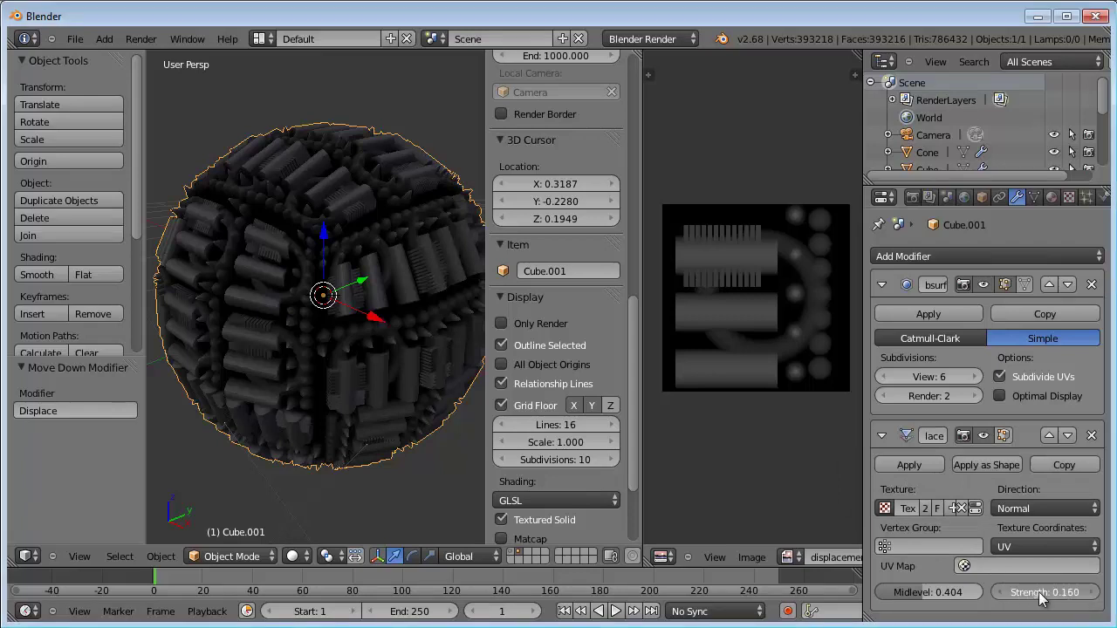
Step: Nudge the displacement strength and lower the subdivision view level to 3
mouse_move(1023, 600)
left_mouse_down()
mouse_move(1058, 600)
mouse_move(1017, 594)
left_mouse_up()
left_click(996, 592)
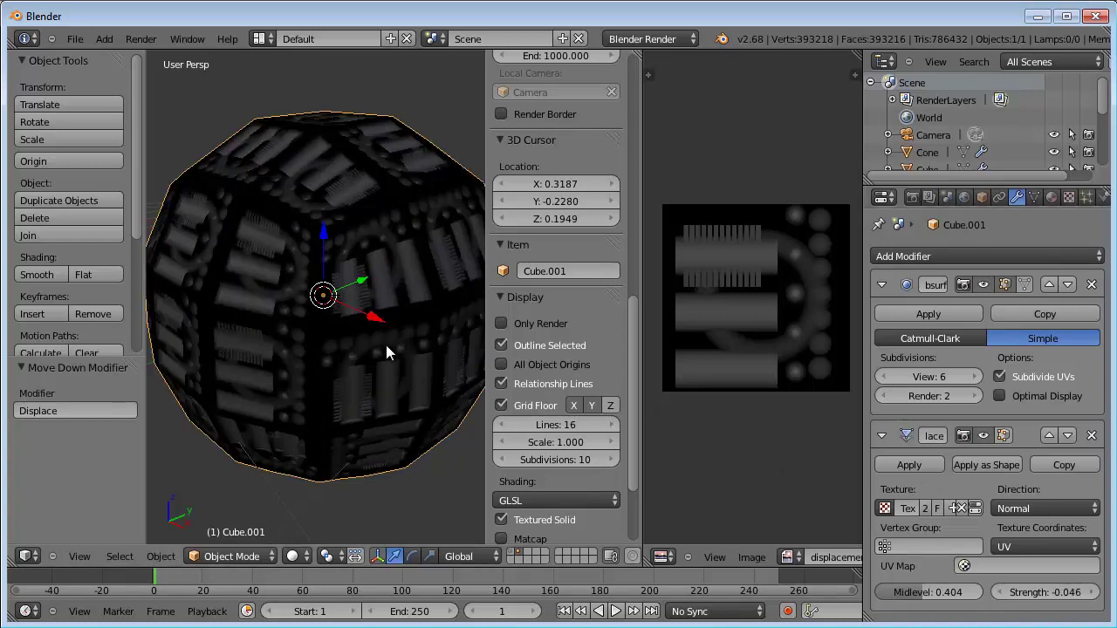
left_click(880, 377)
left_click(881, 377)
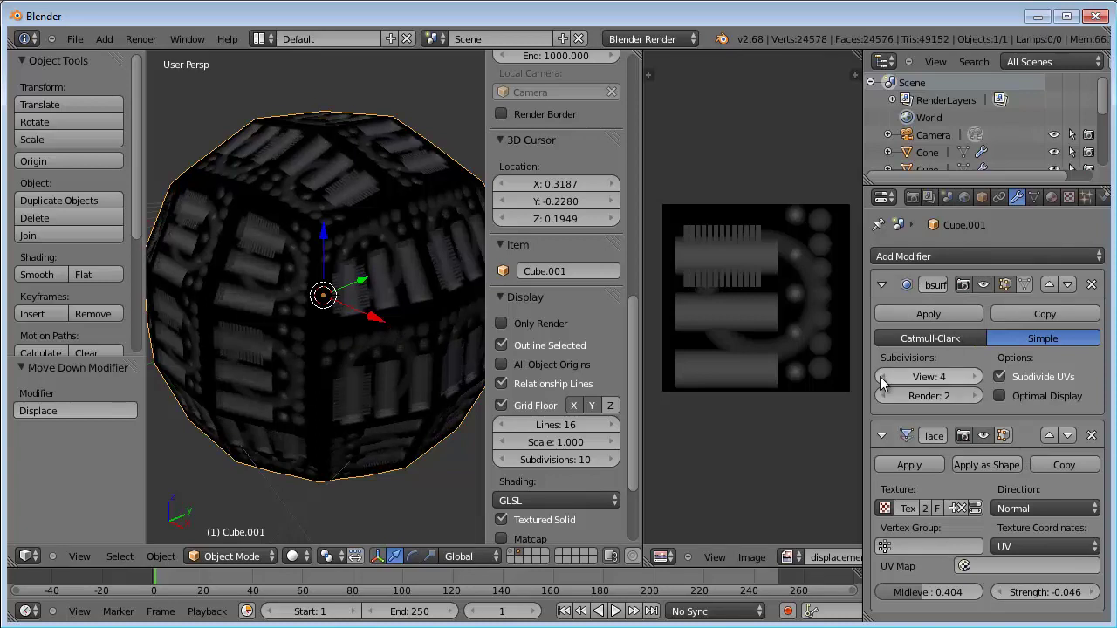
left_click(881, 377)
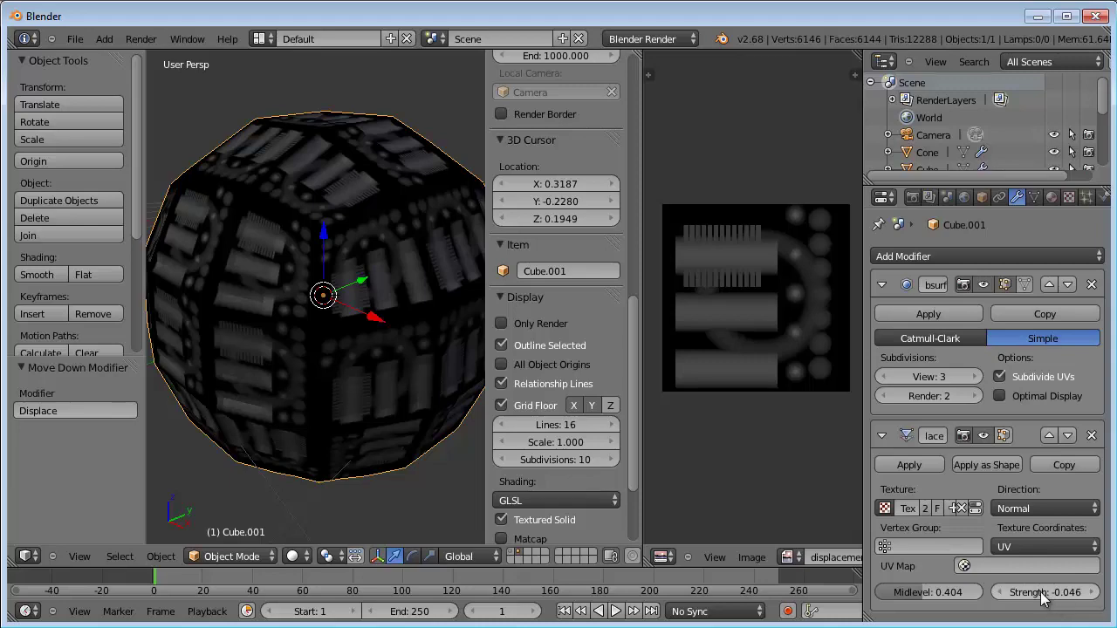
Step: Settle the Displace strength at 0.091 for shallow greeble relief
left_click_drag(1051, 597, 1099, 602)
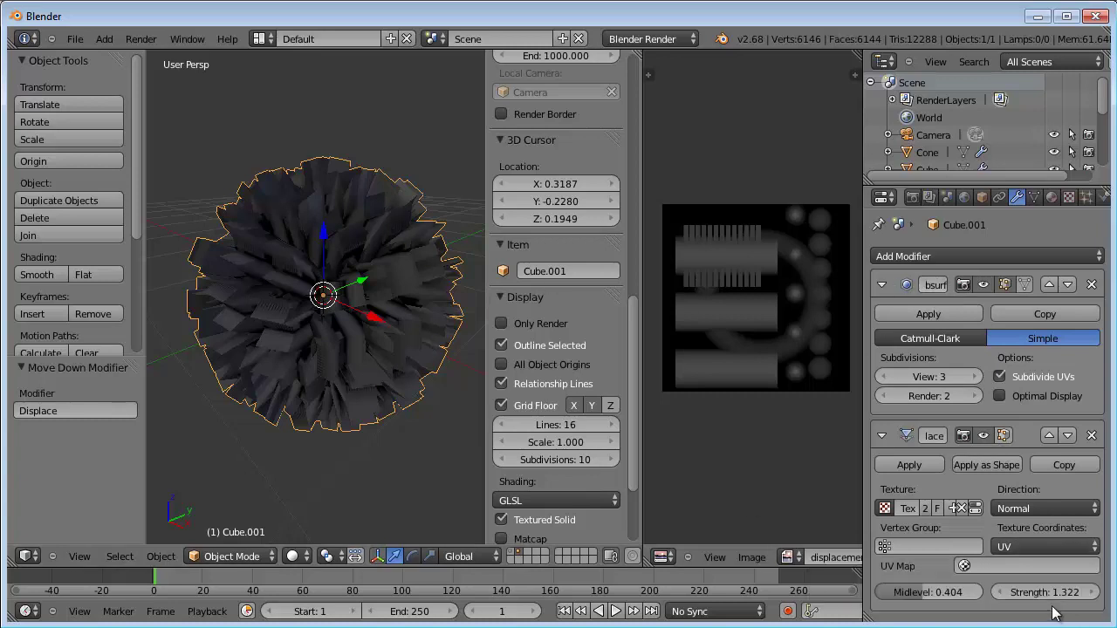
mouse_move(1060, 595)
left_mouse_down()
mouse_move(1013, 597)
mouse_move(1023, 595)
left_mouse_up()
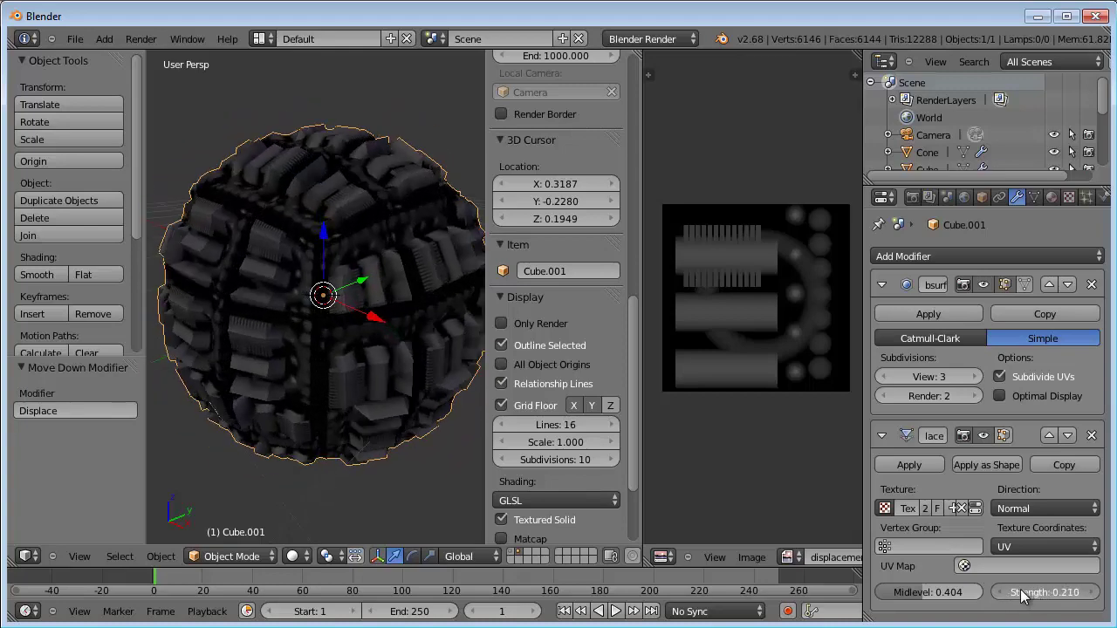
left_click_drag(1023, 595, 1028, 594)
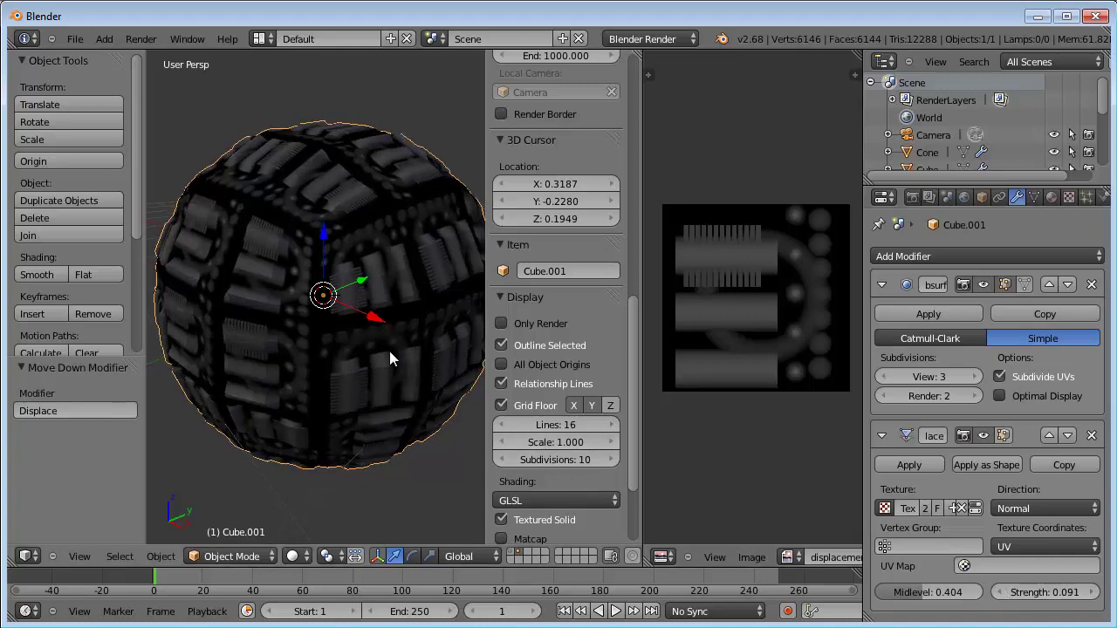
scroll(383, 350, "up", 3)
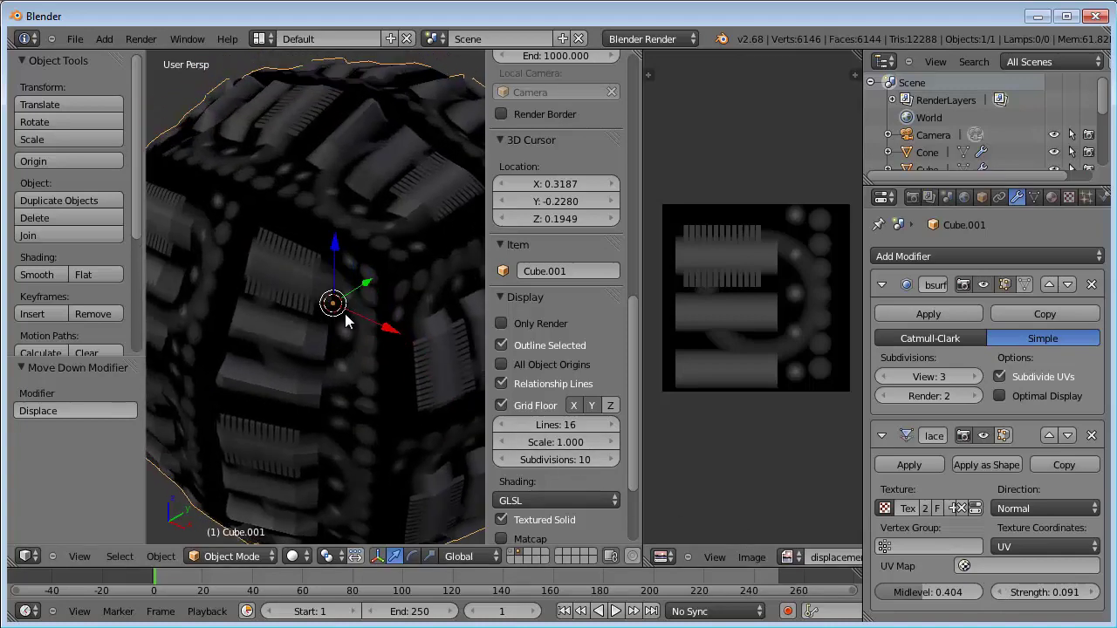
Step: Zoom closer on the greebled sphere and widen the 3D view over the side areas
mouse_move(335, 310)
middle_mouse_down()
mouse_move(360, 335)
mouse_move(382, 408)
mouse_move(411, 386)
mouse_move(363, 338)
mouse_move(359, 321)
mouse_move(379, 323)
middle_mouse_up()
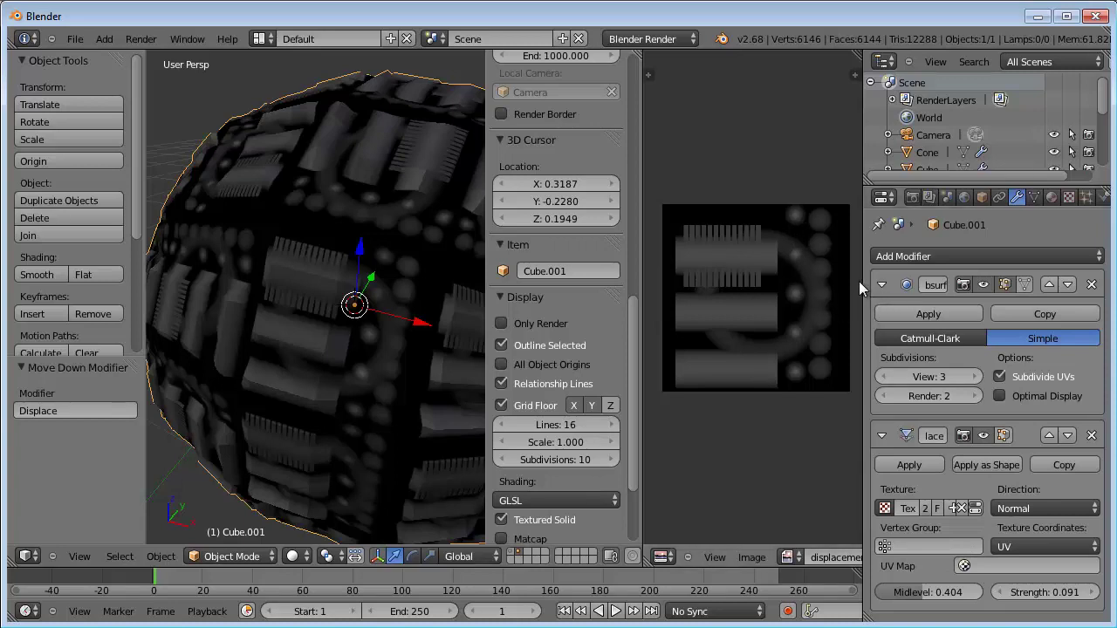
left_click_drag(861, 281, 969, 281)
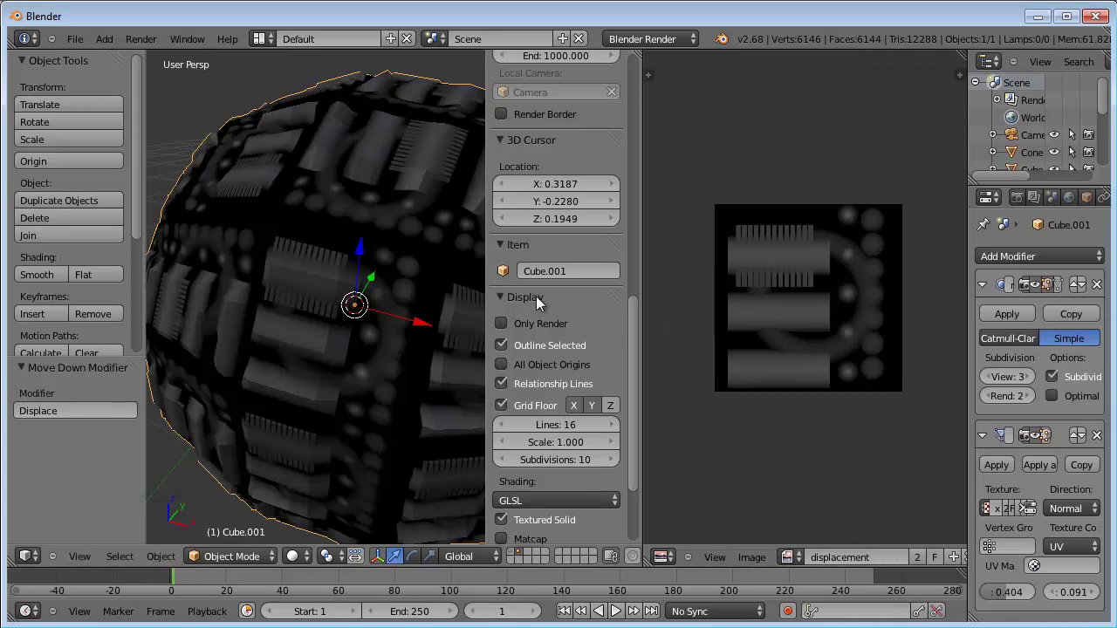
mouse_move(644, 302)
left_mouse_down()
mouse_move(843, 349)
mouse_move(839, 447)
left_mouse_up()
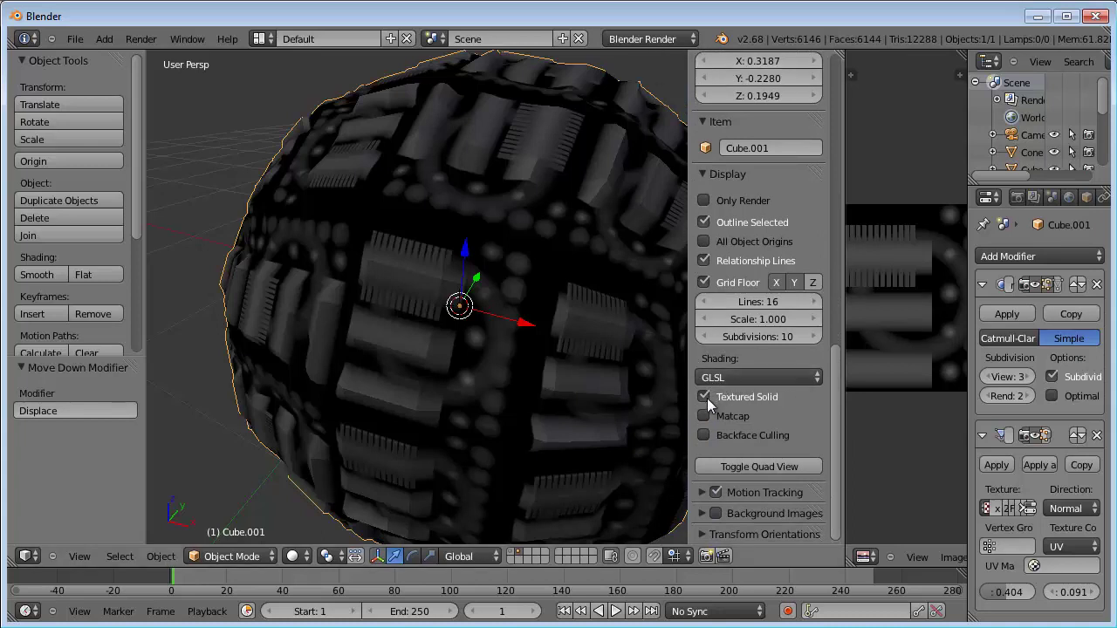
Step: Switch the viewport to Solid shading with Textured Solid left off for plain grey
left_click(296, 557)
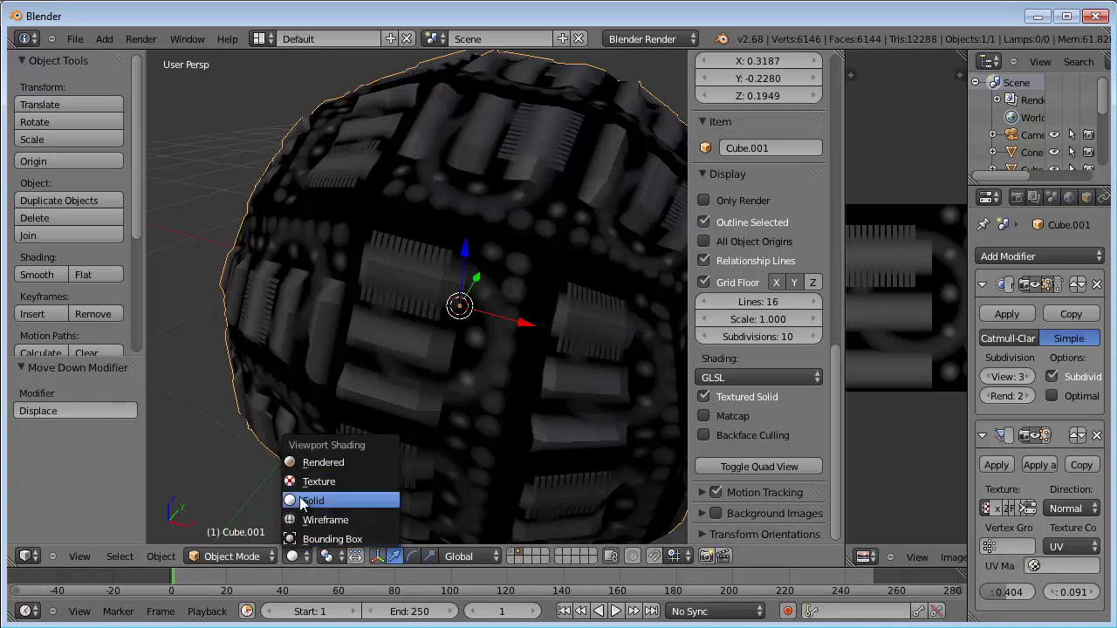
left_click(301, 504)
left_click(704, 397)
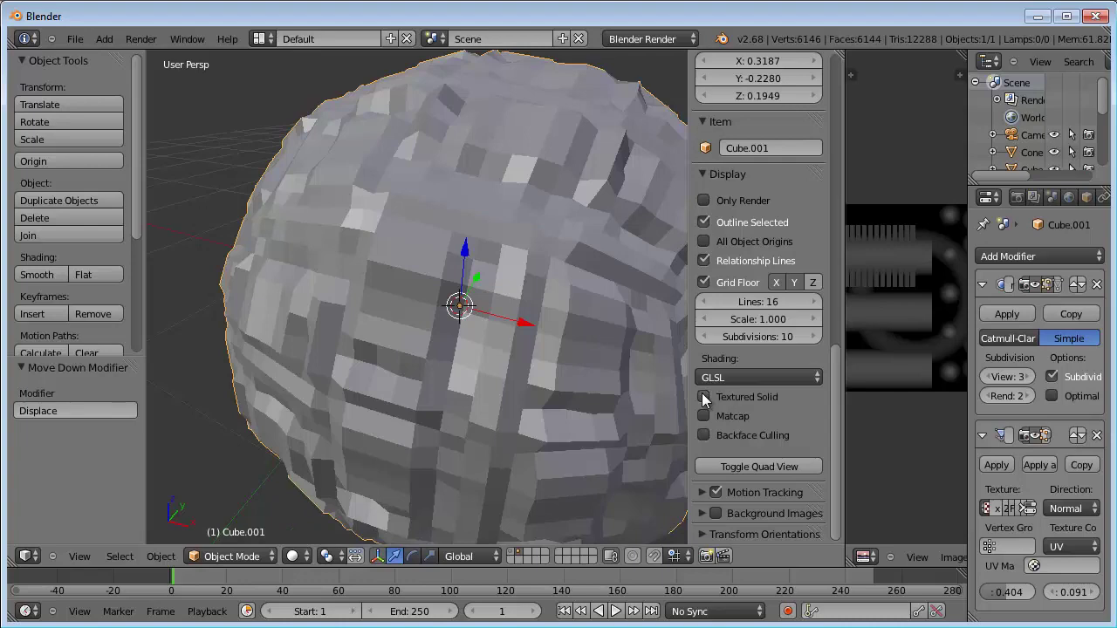
left_click(704, 397)
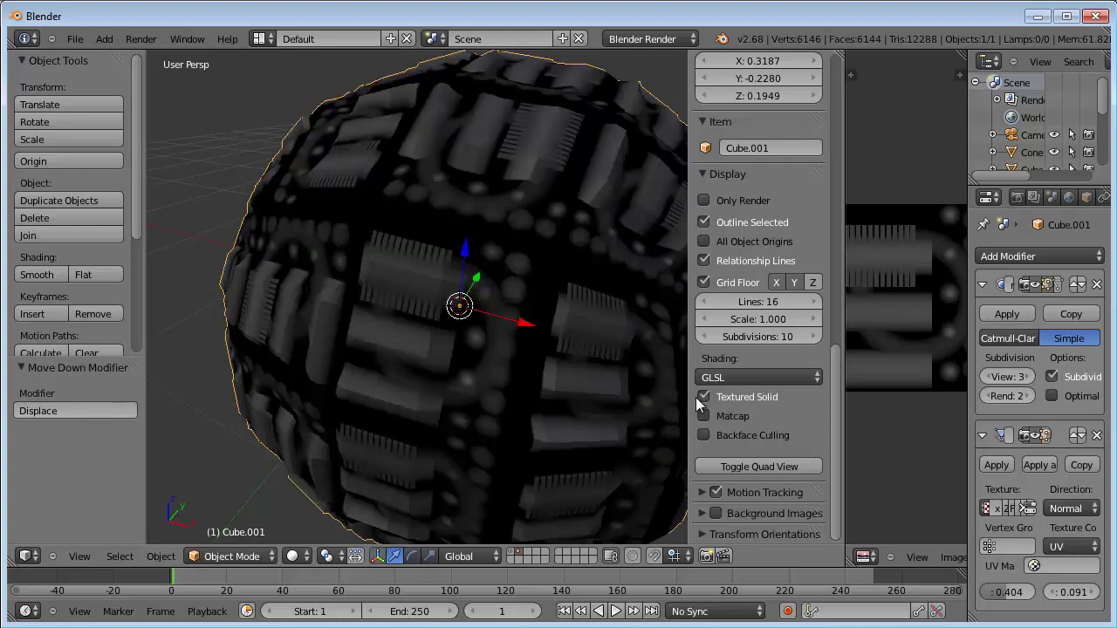
left_click(704, 397)
left_click(704, 397)
left_click(703, 397)
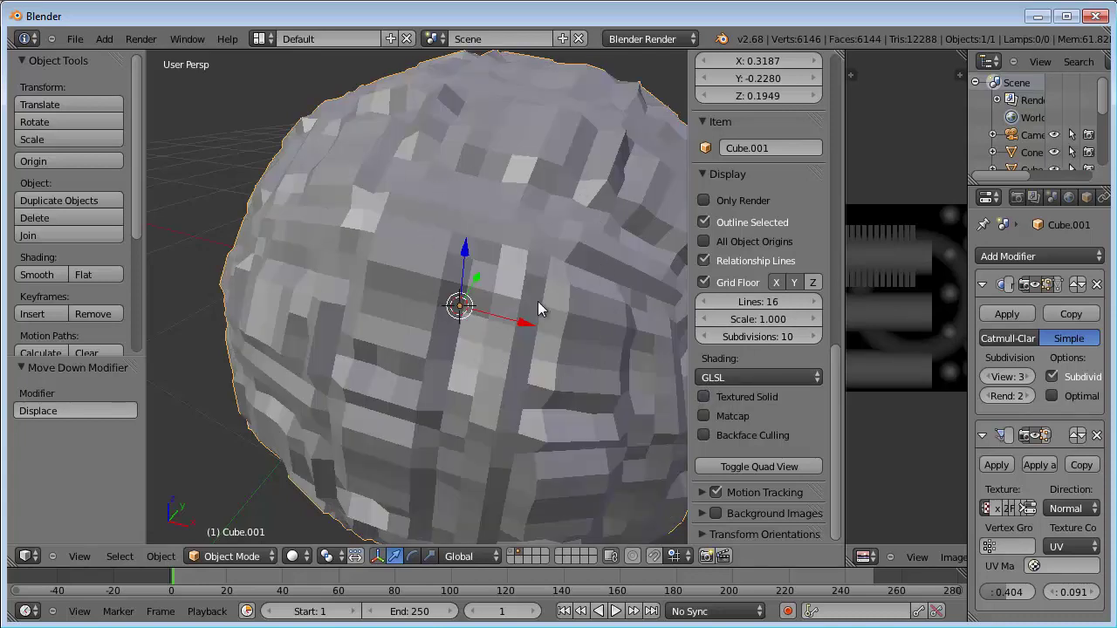
Step: Step the Subdivision Surface View level from 3 up to 6, then orbit to inspect the dense greebles
left_click(1025, 376)
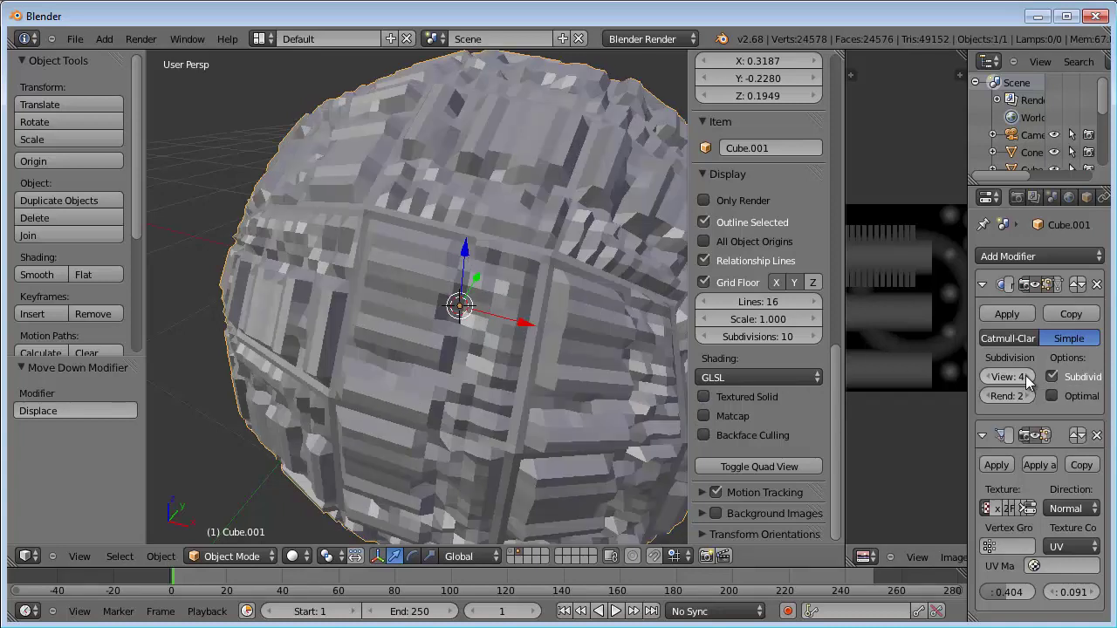
left_click(1026, 375)
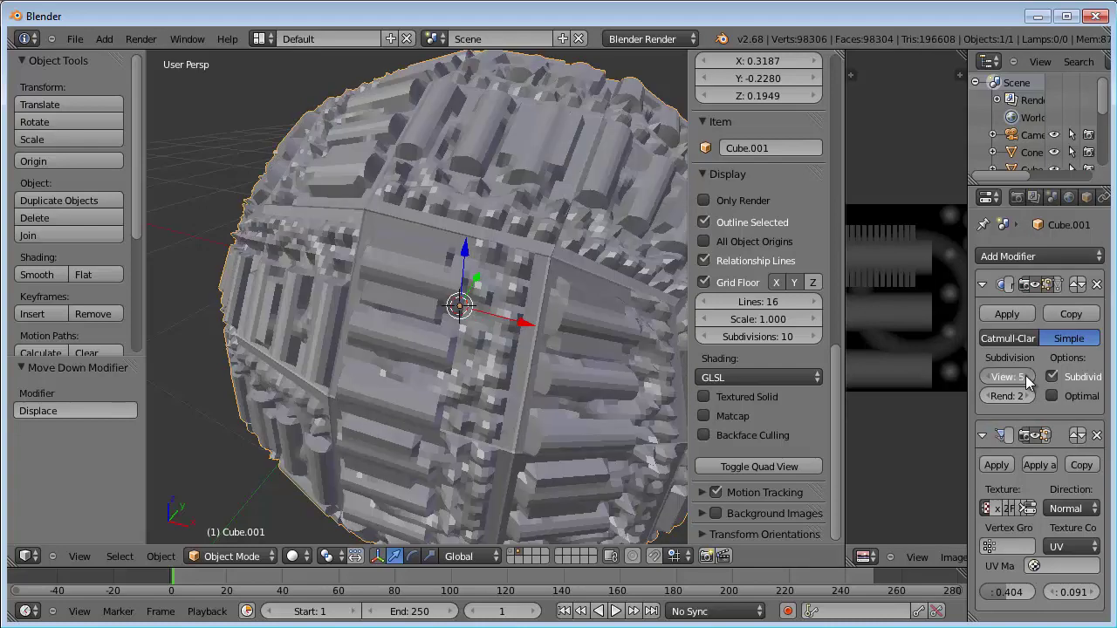
left_click(1026, 375)
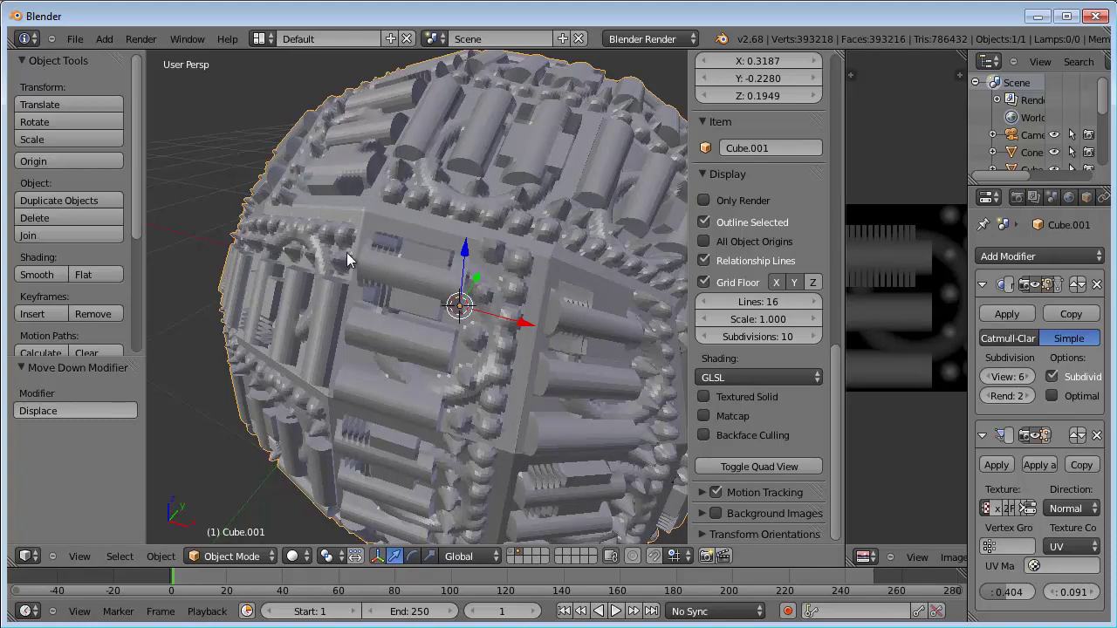
mouse_move(549, 286)
middle_mouse_down()
mouse_move(486, 262)
mouse_move(456, 287)
mouse_move(538, 341)
mouse_move(588, 337)
mouse_move(606, 316)
mouse_move(596, 294)
mouse_move(529, 288)
mouse_move(511, 242)
mouse_move(494, 250)
mouse_move(556, 312)
mouse_move(511, 278)
mouse_move(554, 316)
mouse_move(558, 377)
middle_mouse_up()
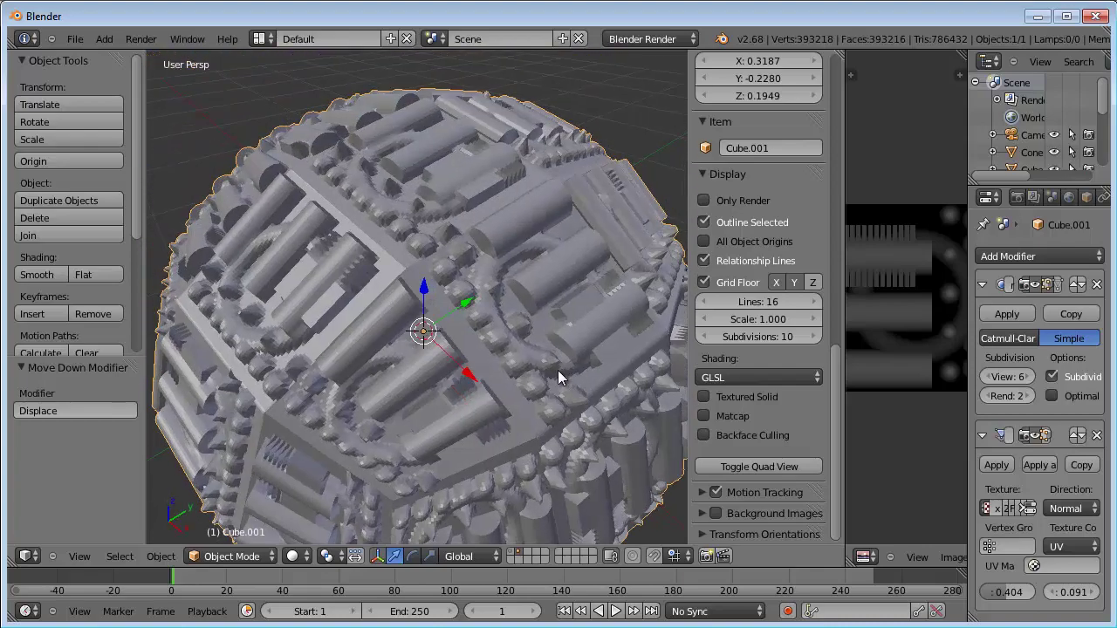
key("F12")
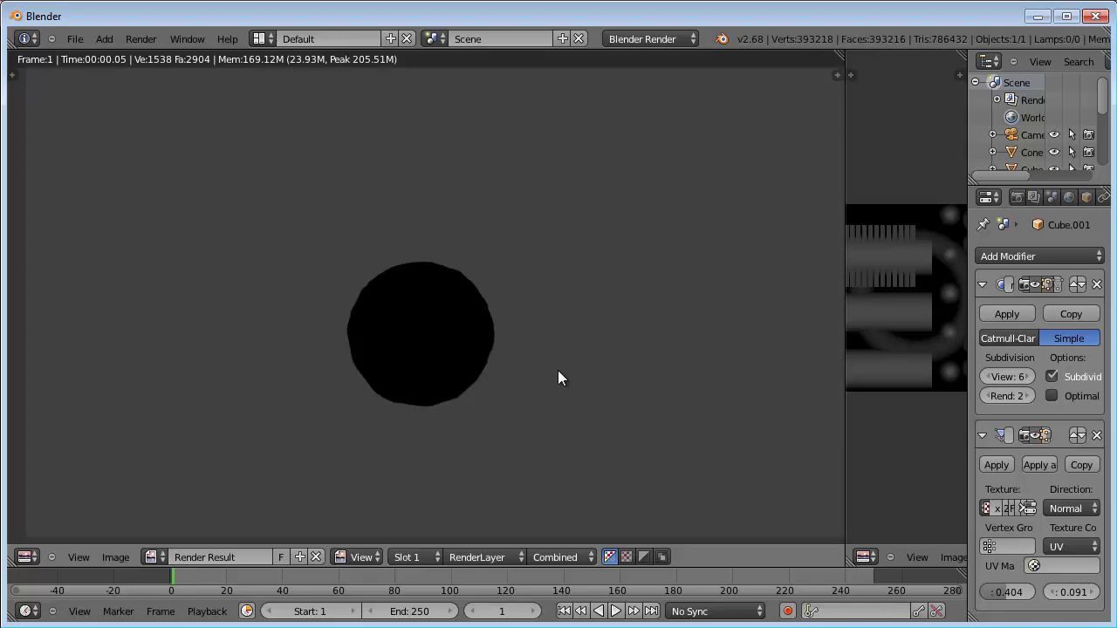
key("Escape")
scroll(513, 368, "down", 3)
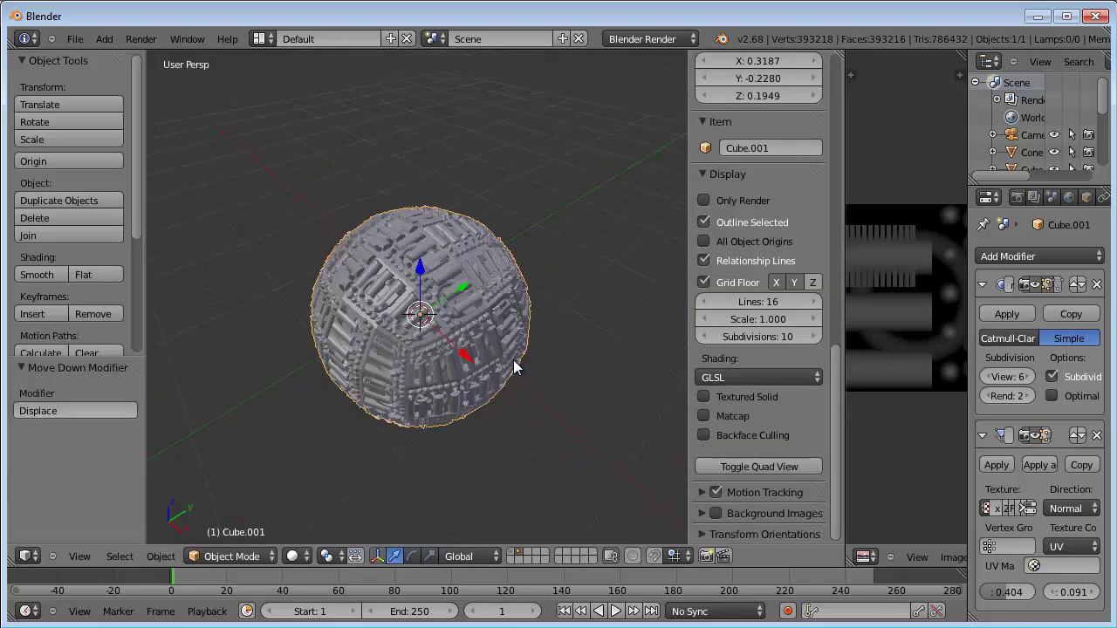
Step: Add a Hemi lamp at a 3D cursor placed above the sphere
left_click(545, 148)
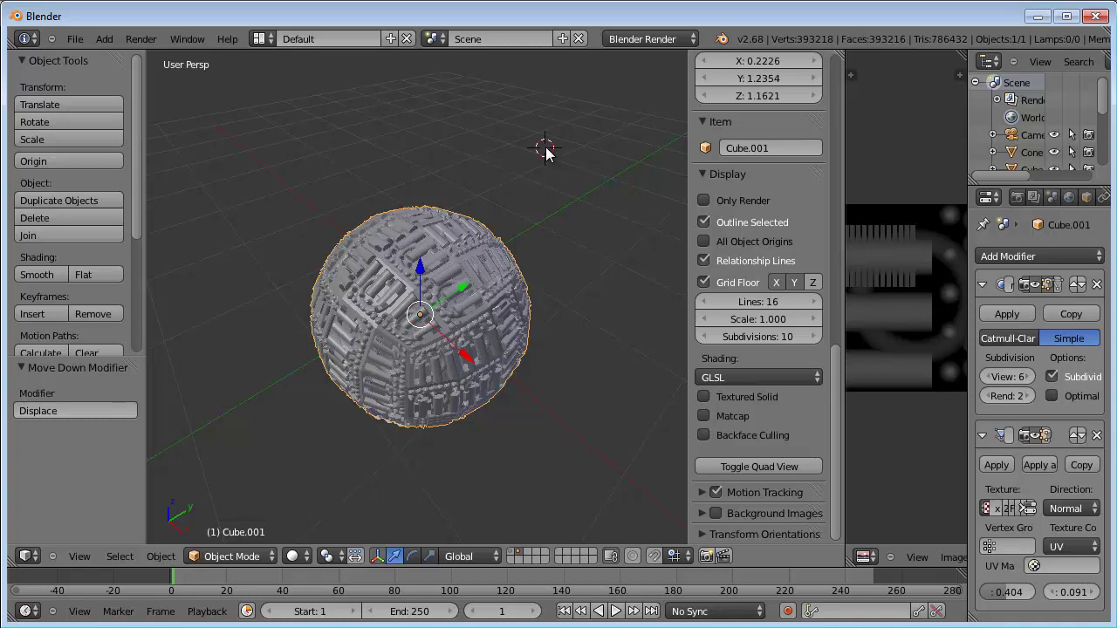
key("shift+a")
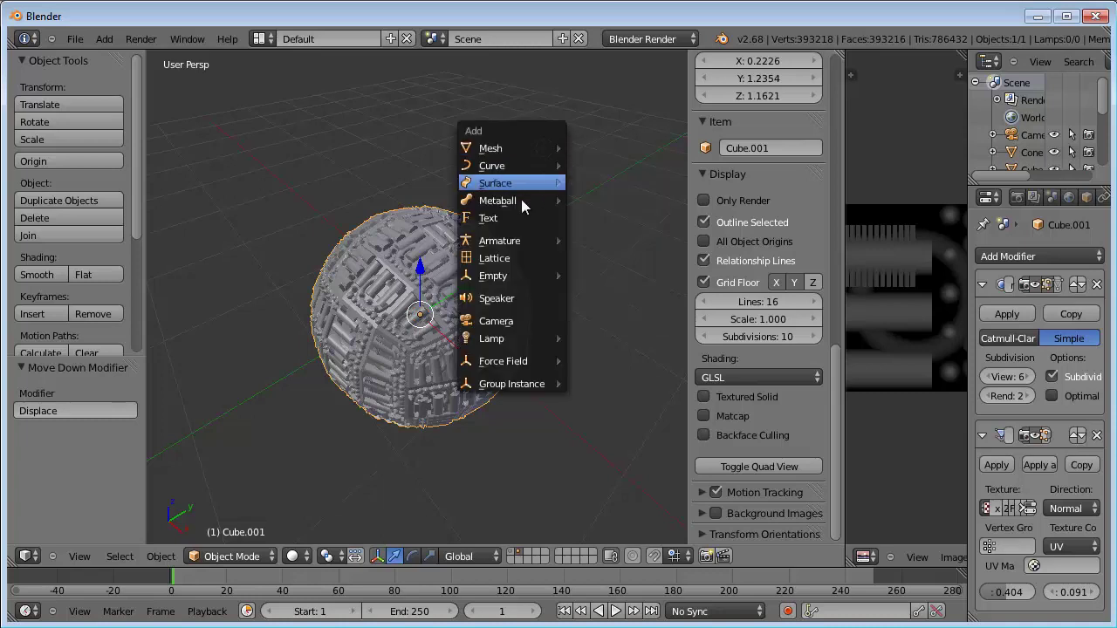
mouse_move(494, 339)
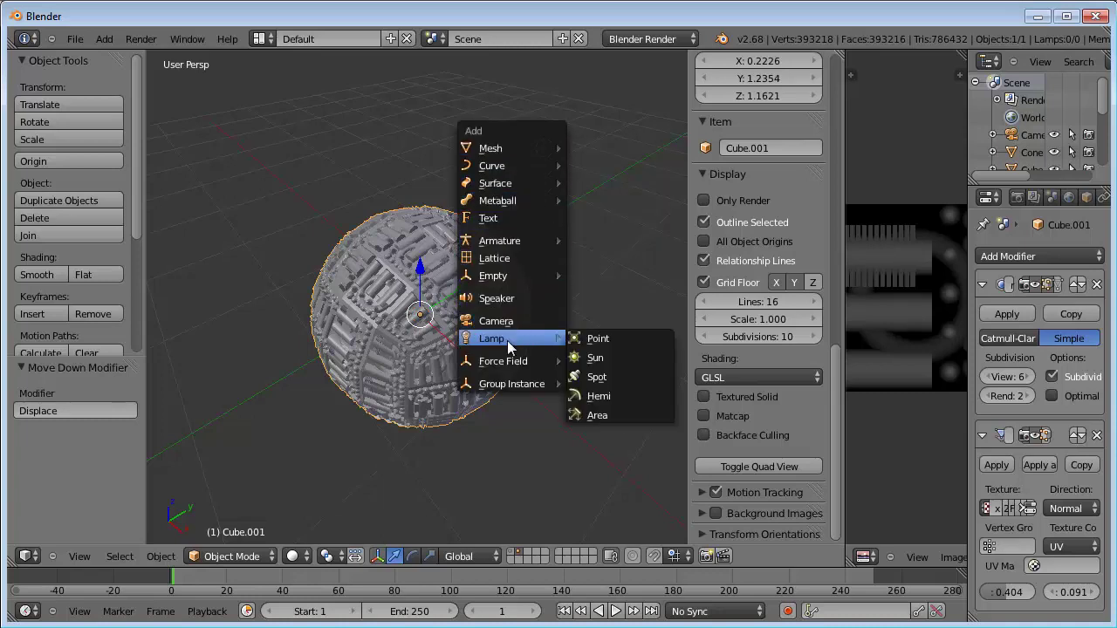
left_click(597, 396)
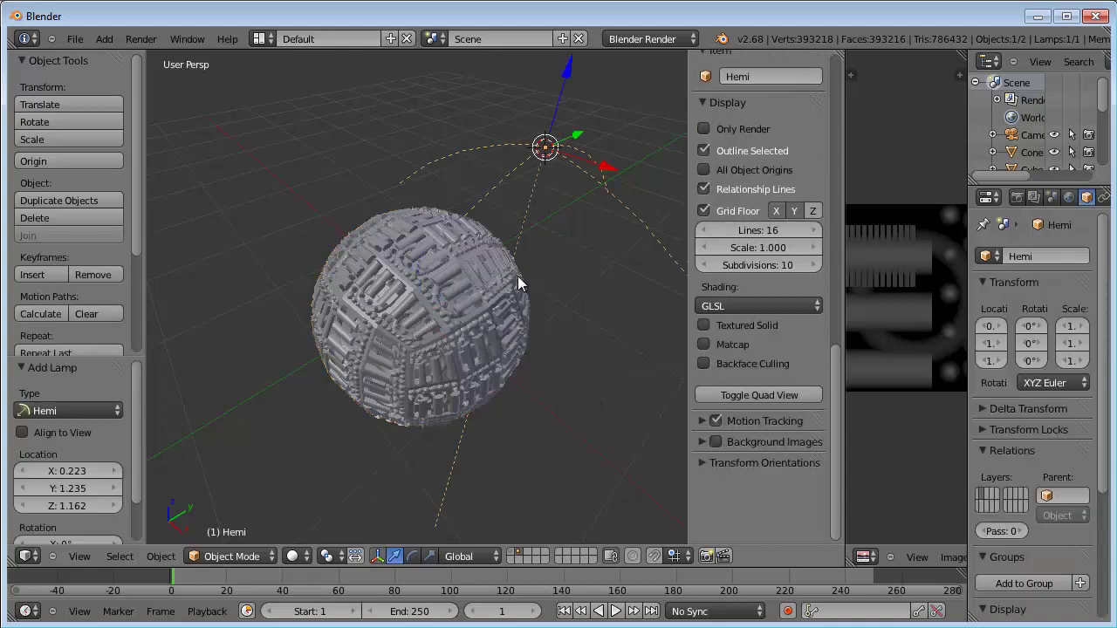
Step: Rotate the Hemi lamp twice to aim it at the sphere, then render
key("r")
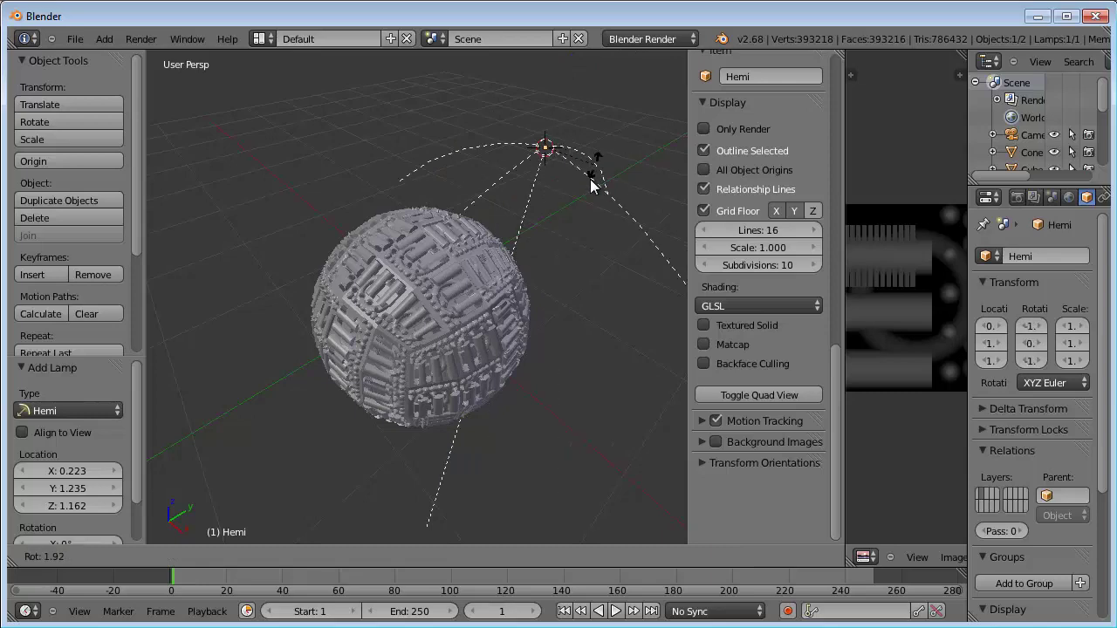
left_click(573, 193)
mouse_move(546, 226)
middle_mouse_down()
mouse_move(478, 311)
mouse_move(393, 349)
mouse_move(288, 308)
mouse_move(272, 264)
mouse_move(316, 255)
middle_mouse_up()
key("r")
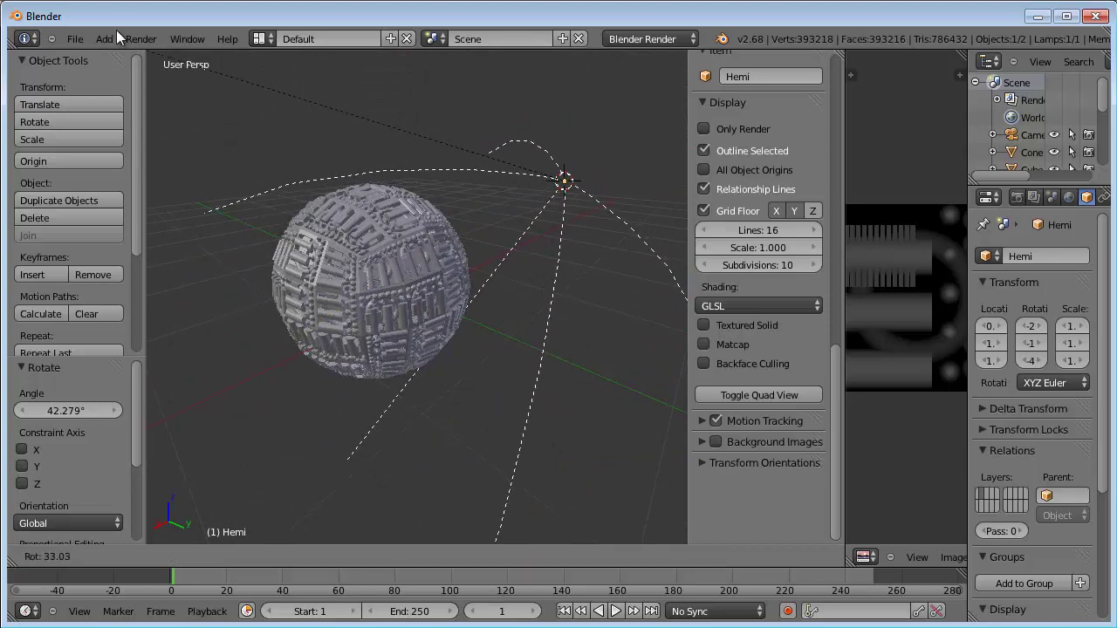
left_click(368, 329)
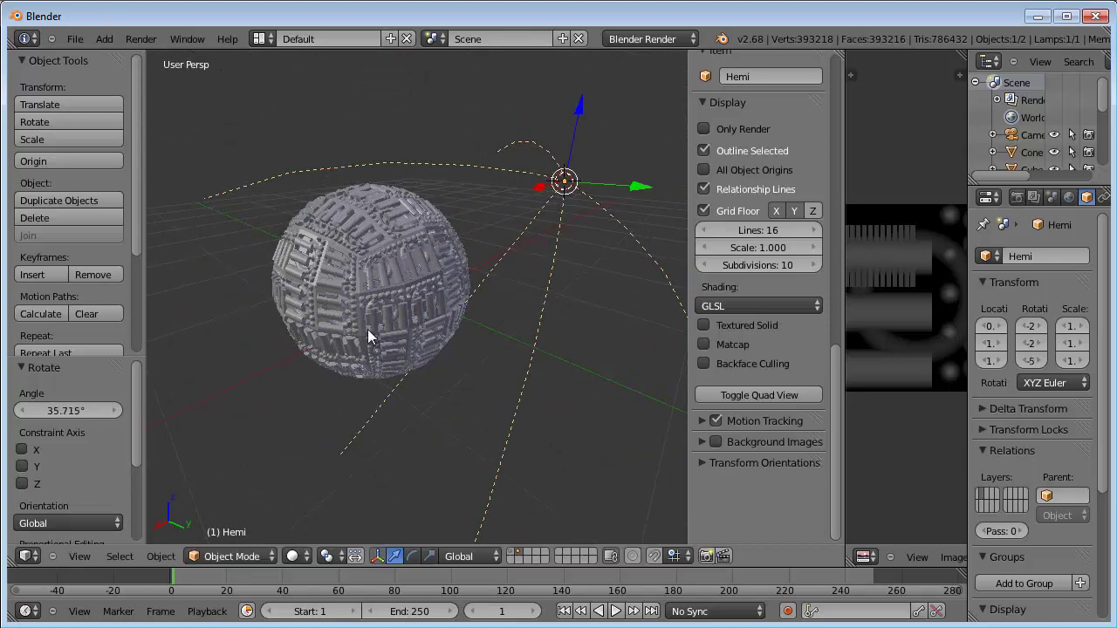
key("F12")
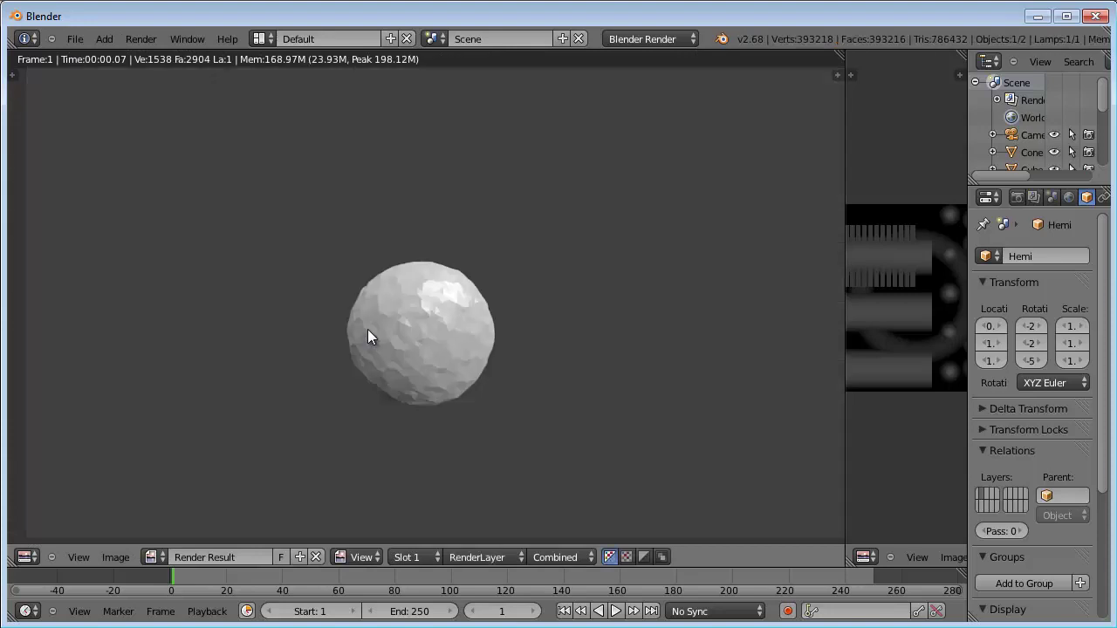
scroll(462, 353, "up", 3)
scroll(462, 353, "up", 1)
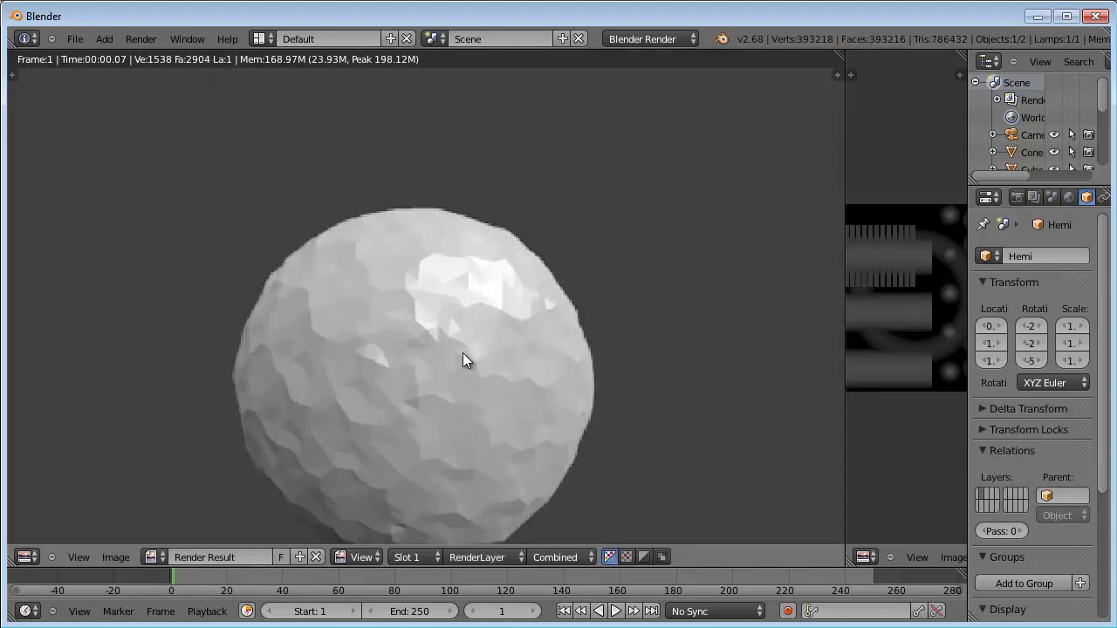
scroll(462, 356, "down", 2)
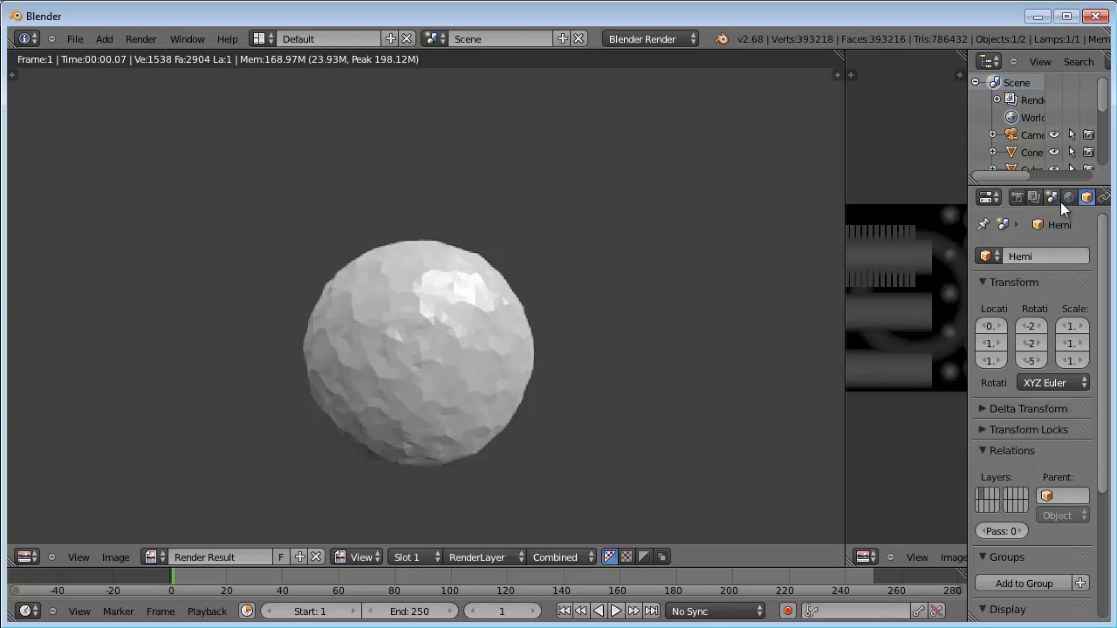
scroll(1060, 202, "down", 3)
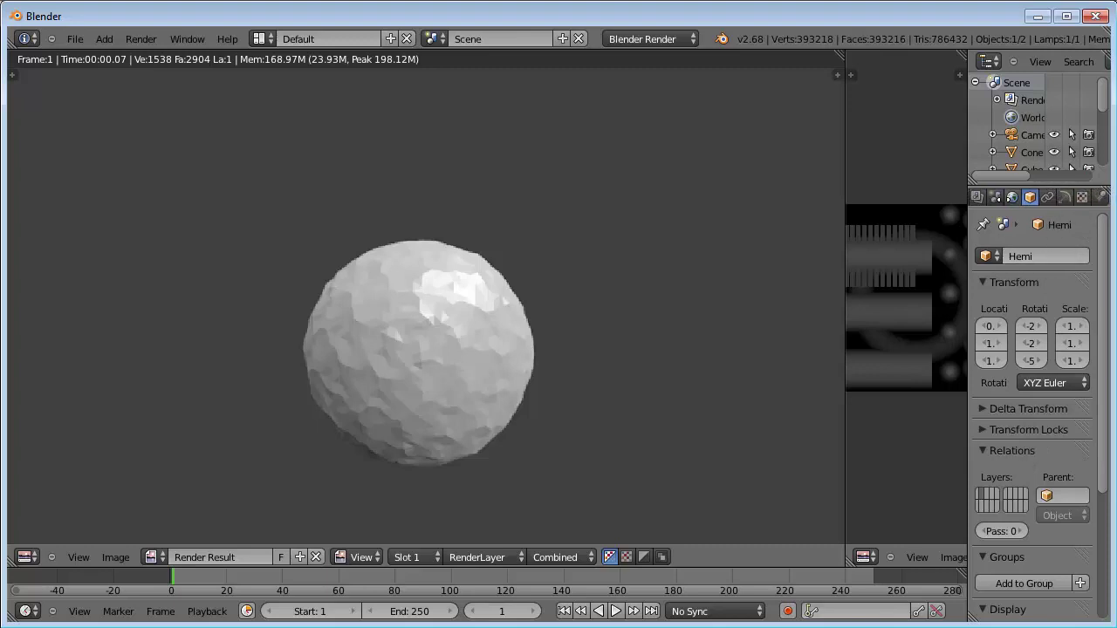
scroll(1060, 202, "up", 1)
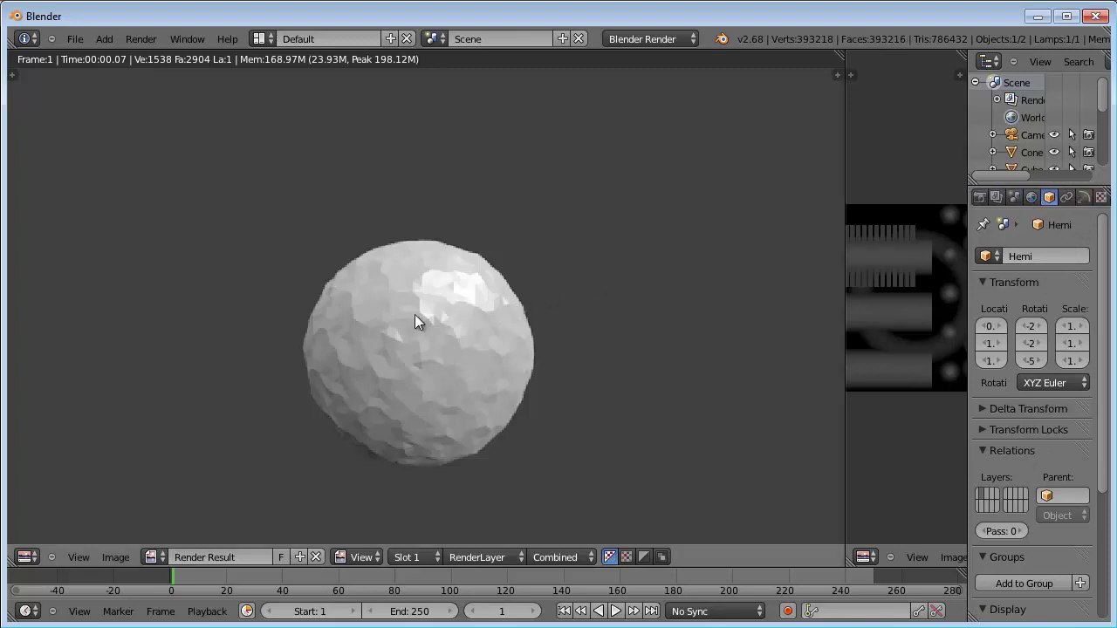
Step: Back in the 3D view, set the sphere's Subdivision Render level to 6 and re-render
key("Escape")
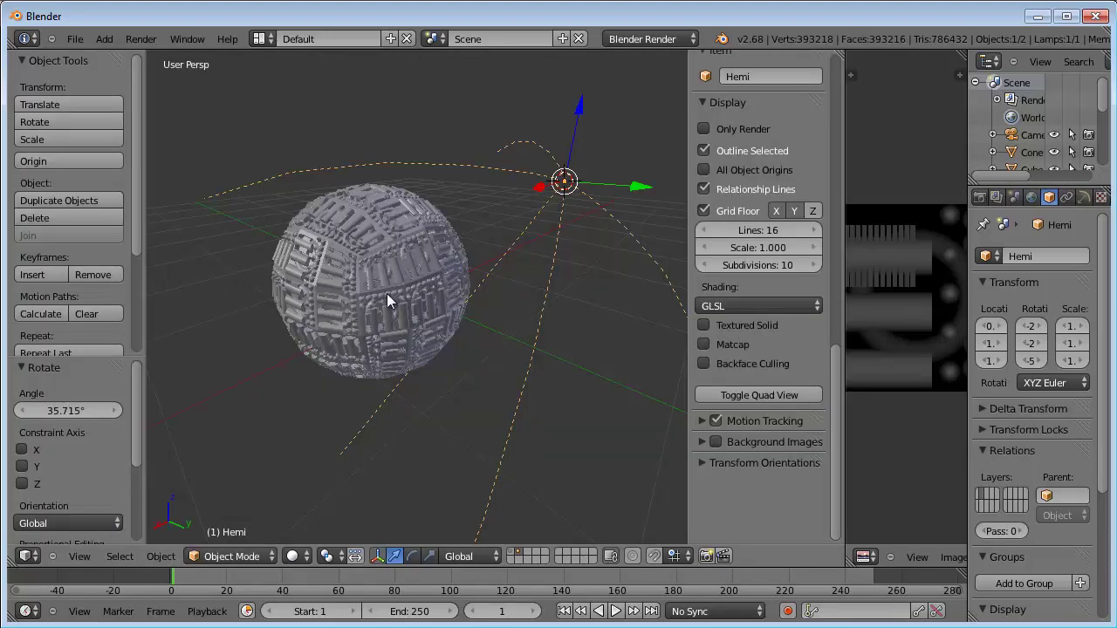
right_click(386, 293)
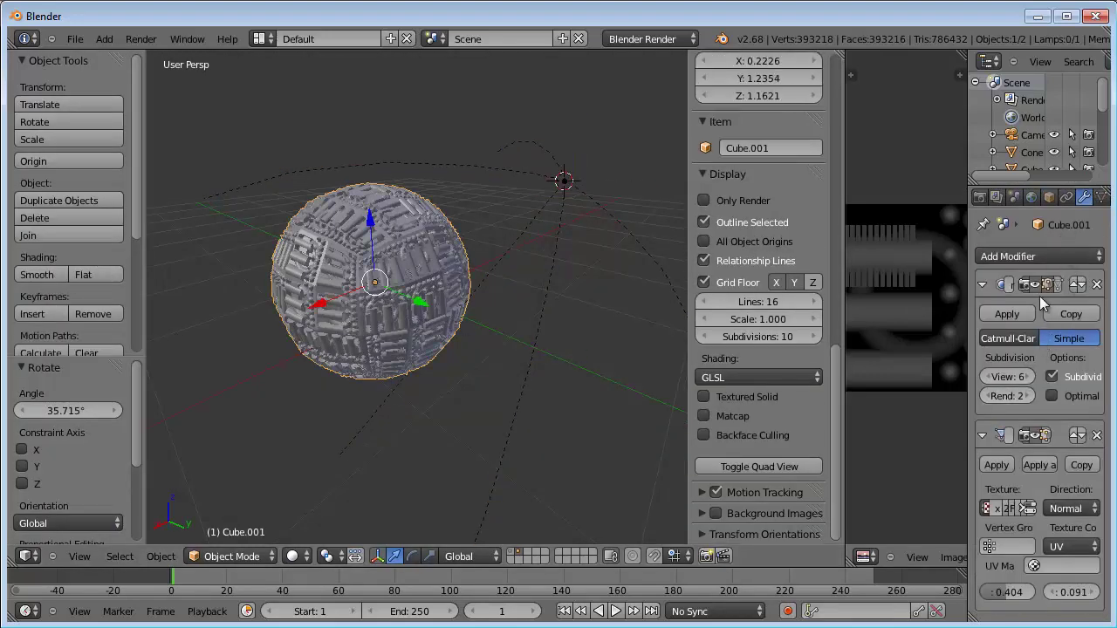
triple_click(1027, 395)
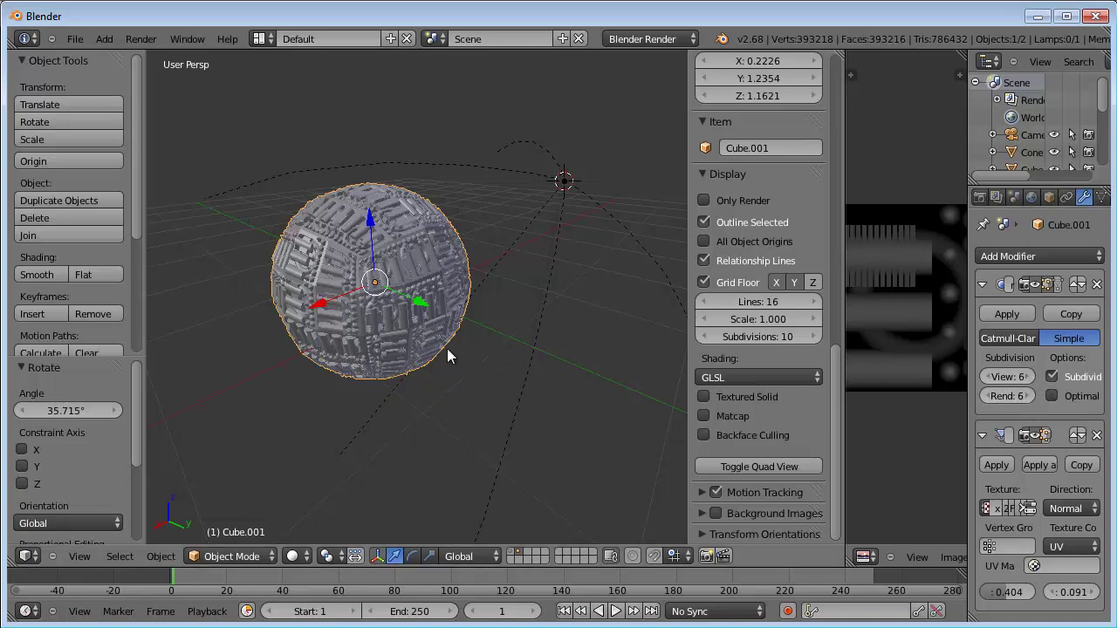
key("F12")
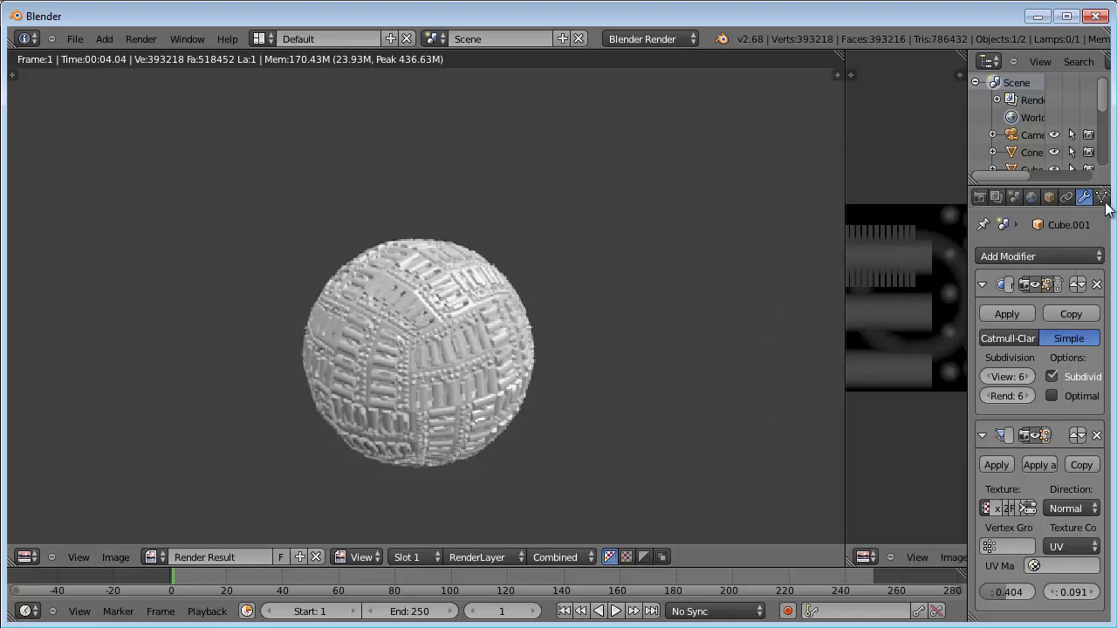
Step: Create a new material for the greebled sphere
scroll(1038, 199, "down", 2)
scroll(1045, 199, "down", 2)
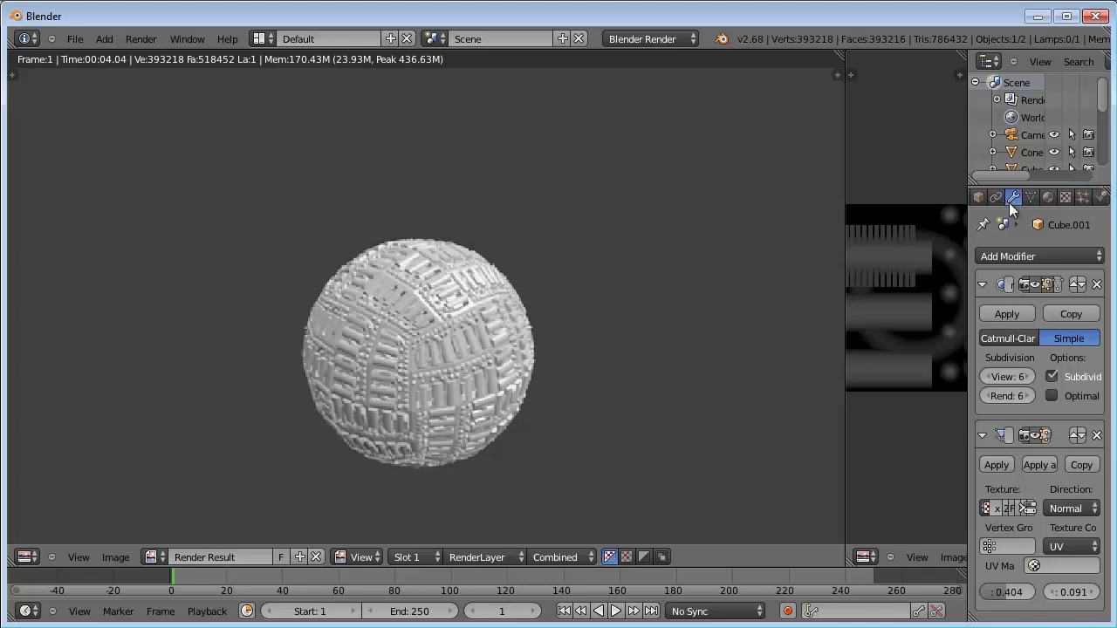
left_click(1047, 198)
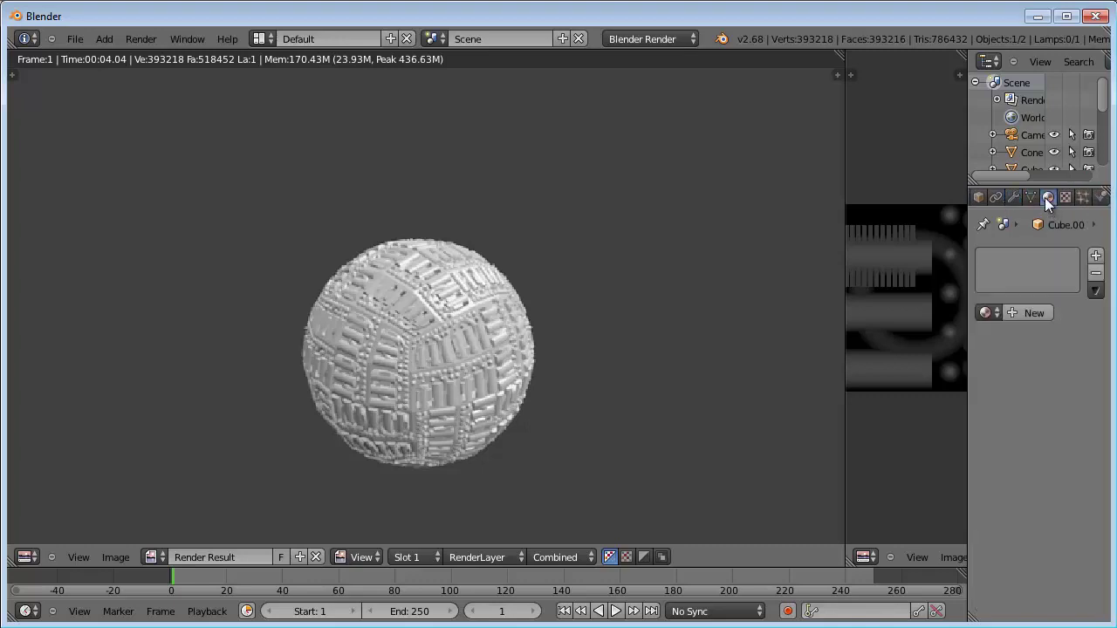
left_click(1019, 311)
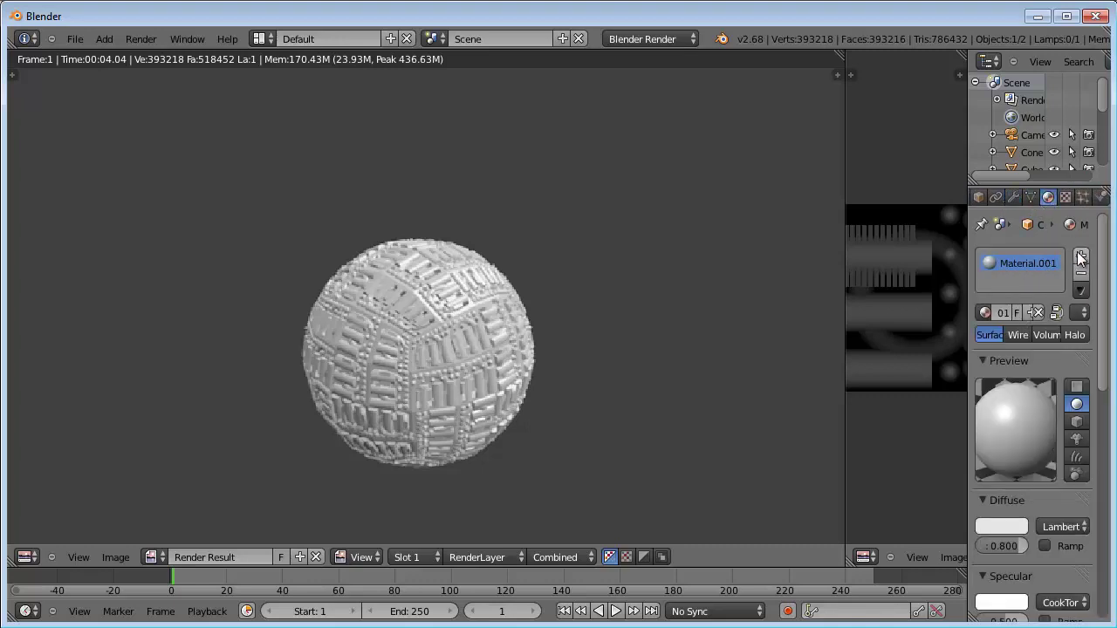
Step: Assign the Tex image texture, mapped with UV coordinates through the UVMap layout
left_click(1066, 197)
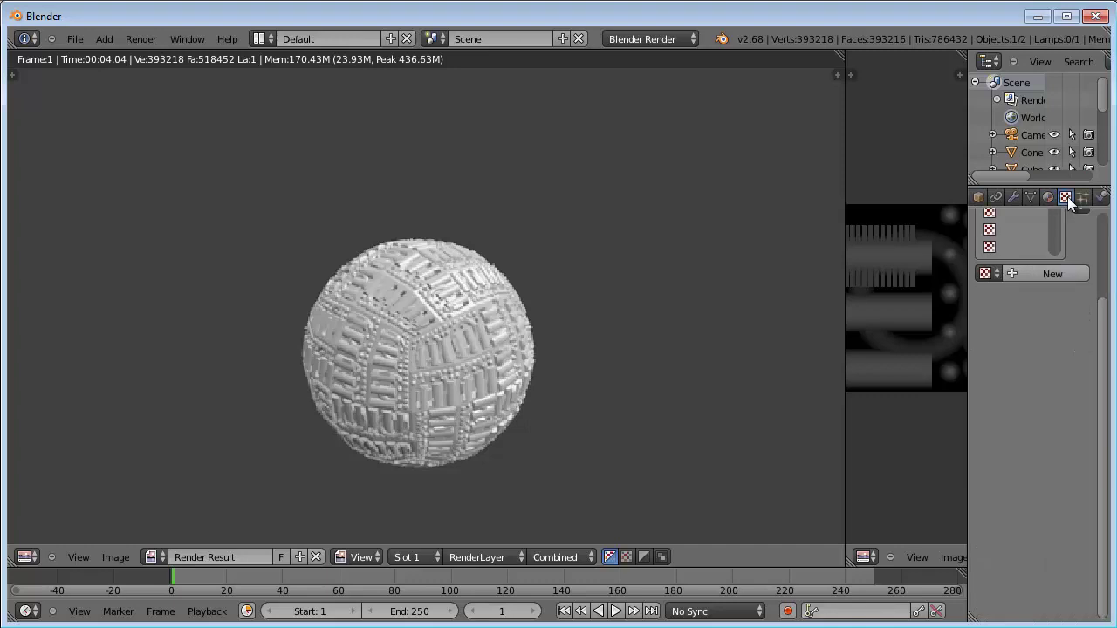
left_click(995, 272)
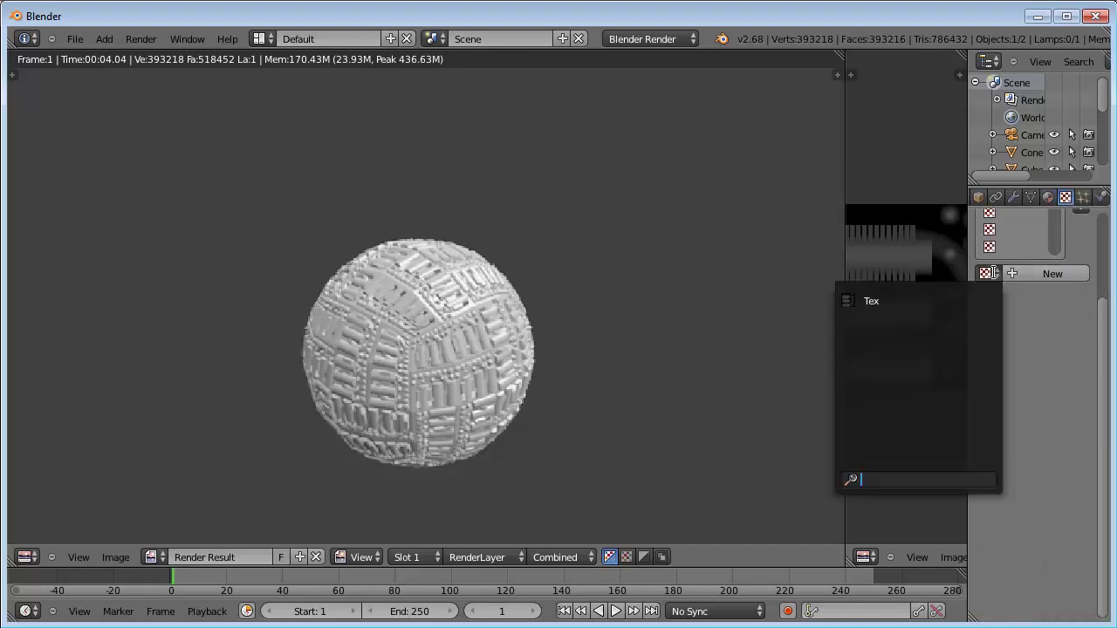
left_click(952, 300)
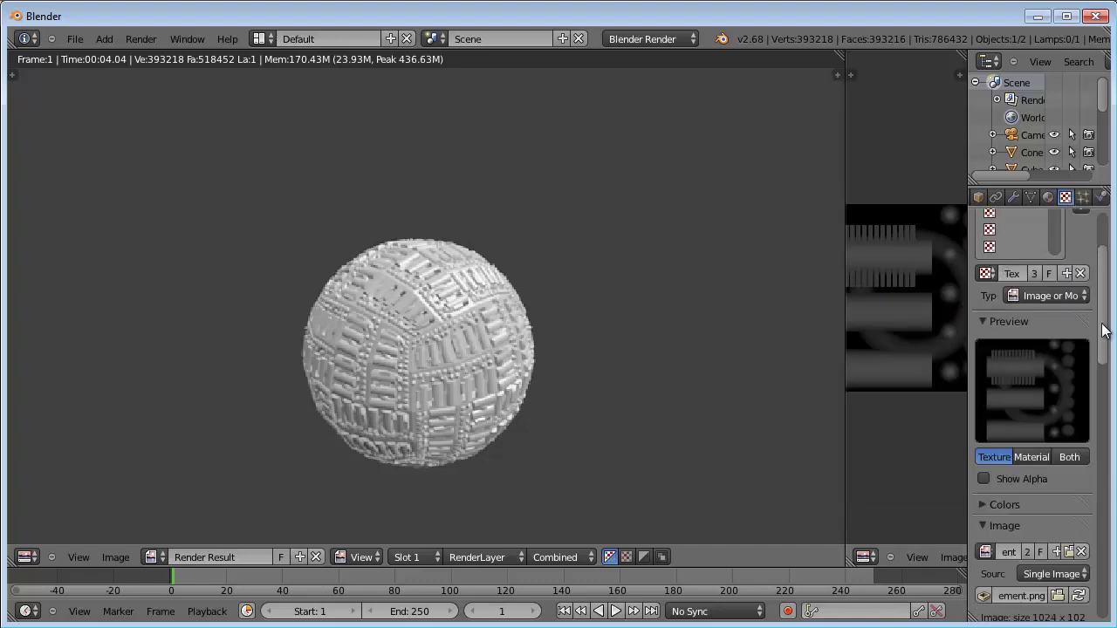
left_click_drag(1103, 341, 1098, 499)
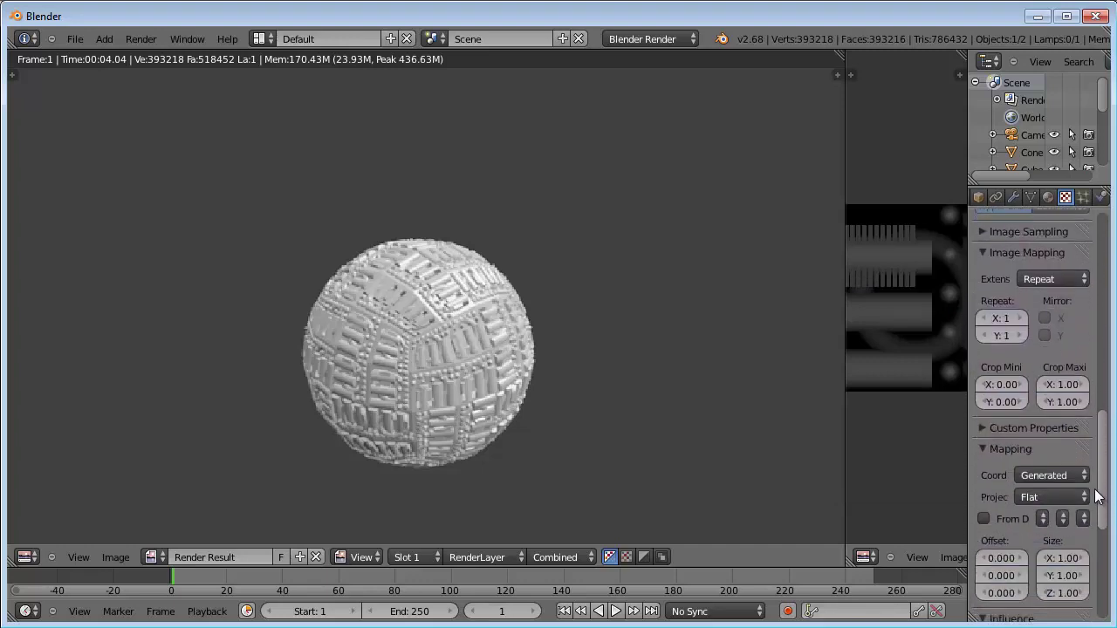
left_click(1040, 474)
left_click(977, 400)
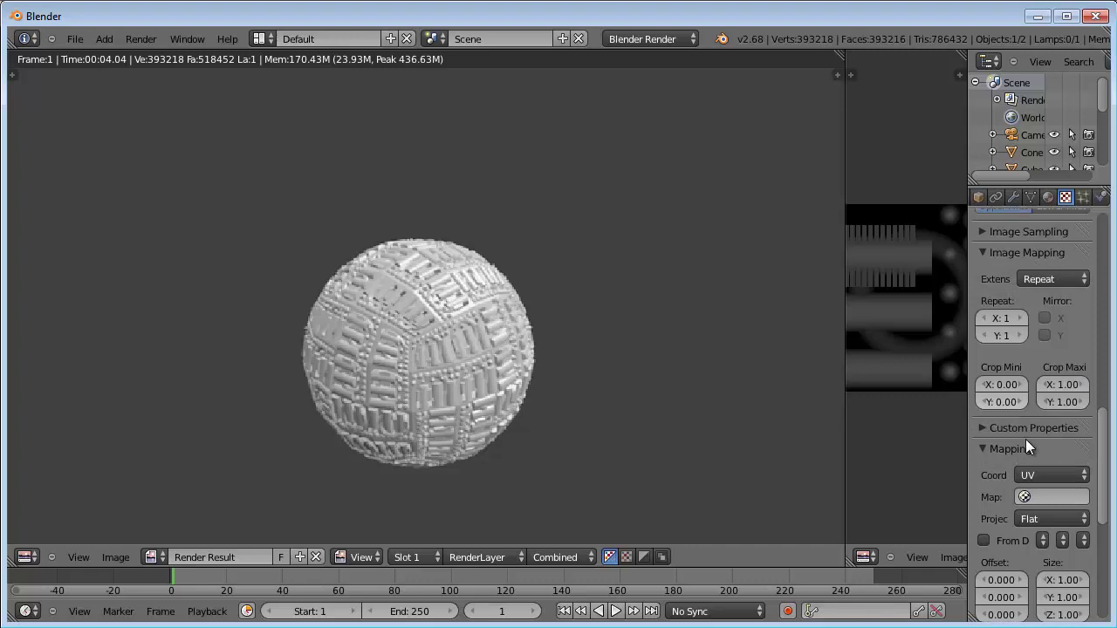
left_click(1049, 497)
left_click(1006, 320)
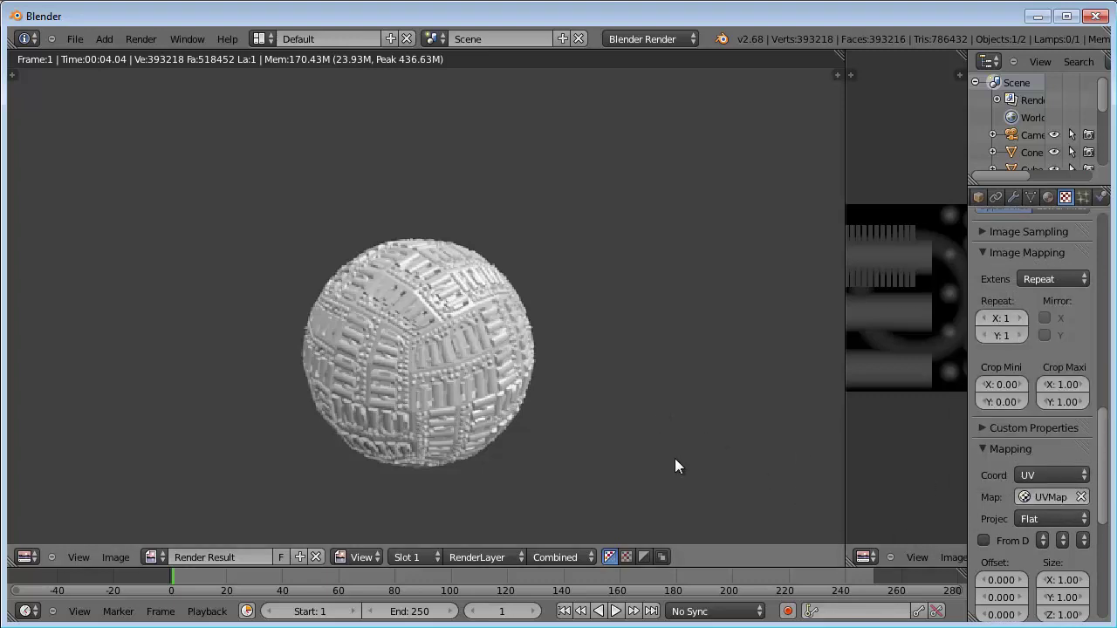
Step: Render the scene with F12 to check the Tex texture on the sphere
key("F12")
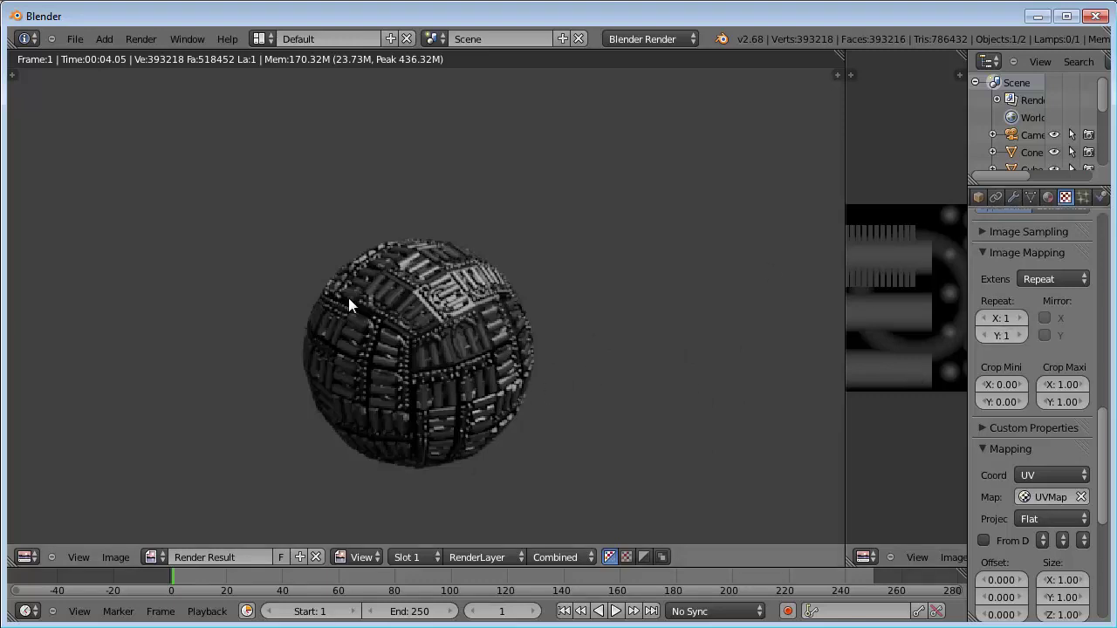
Step: Select the Hemi lamp and set its colour to yellow (R 1.0, G 0.85, B 0.0)
key("Escape")
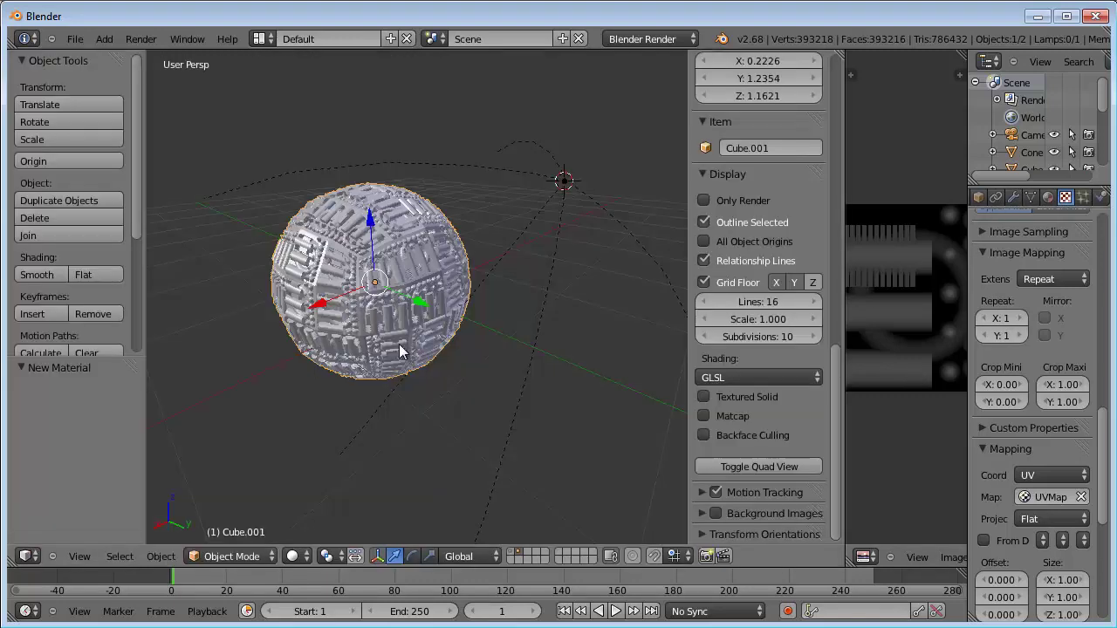
right_click(563, 183)
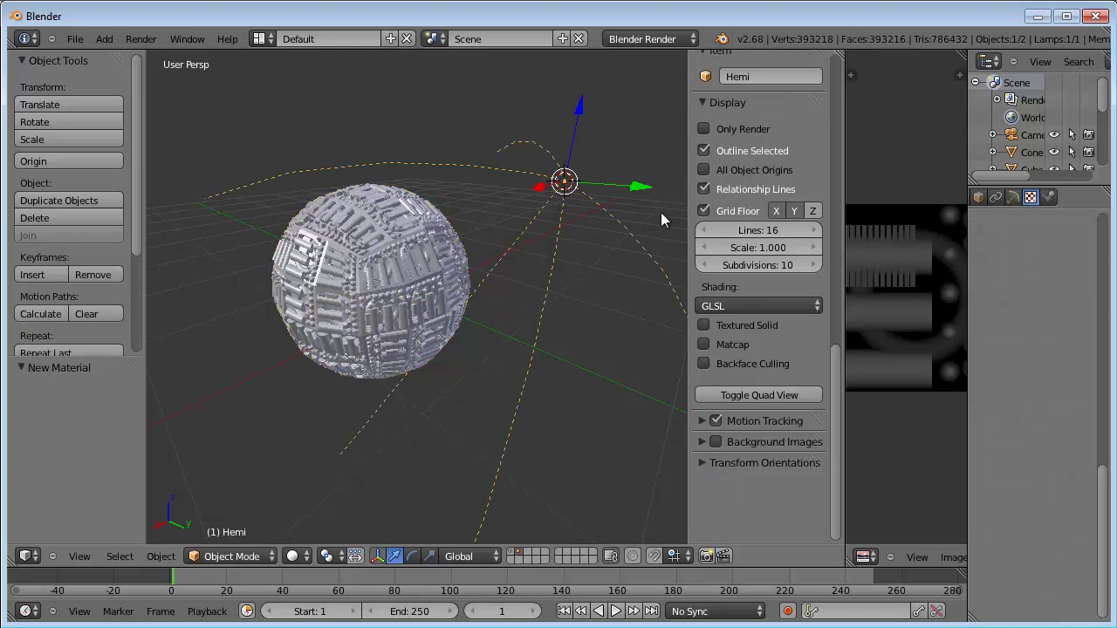
left_click(1013, 197)
left_click(1005, 471)
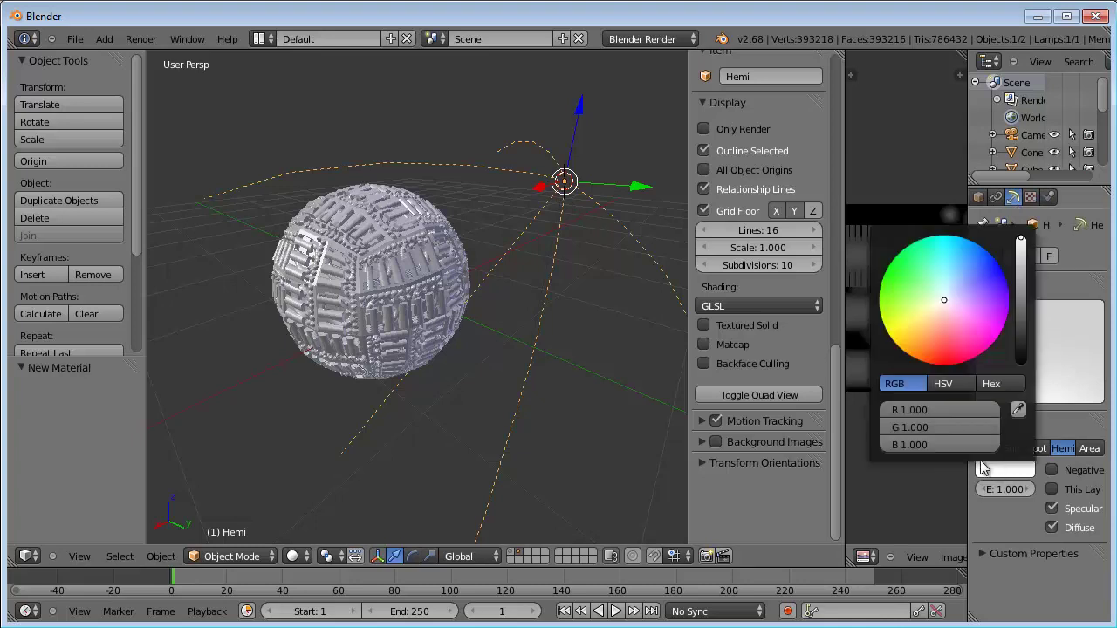
mouse_move(944, 305)
left_mouse_down()
mouse_move(912, 365)
mouse_move(890, 345)
left_mouse_up()
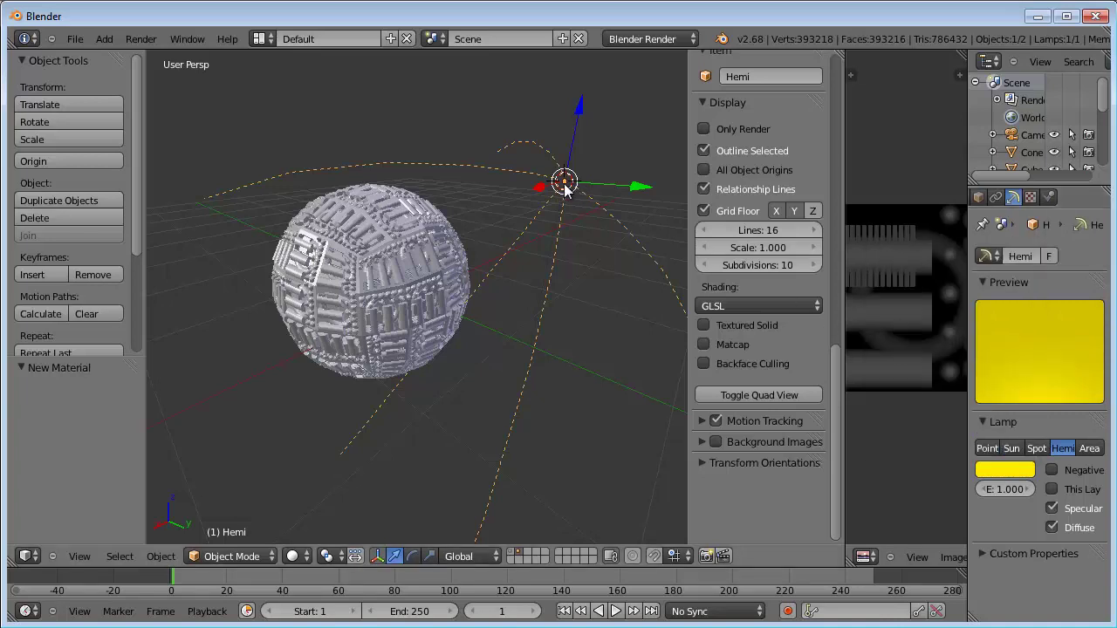
Step: Duplicate the Hemi lamp to the sphere's upper left and colour the copy magenta (R 1.0, G 0.0, B 0.271)
key("shift+d")
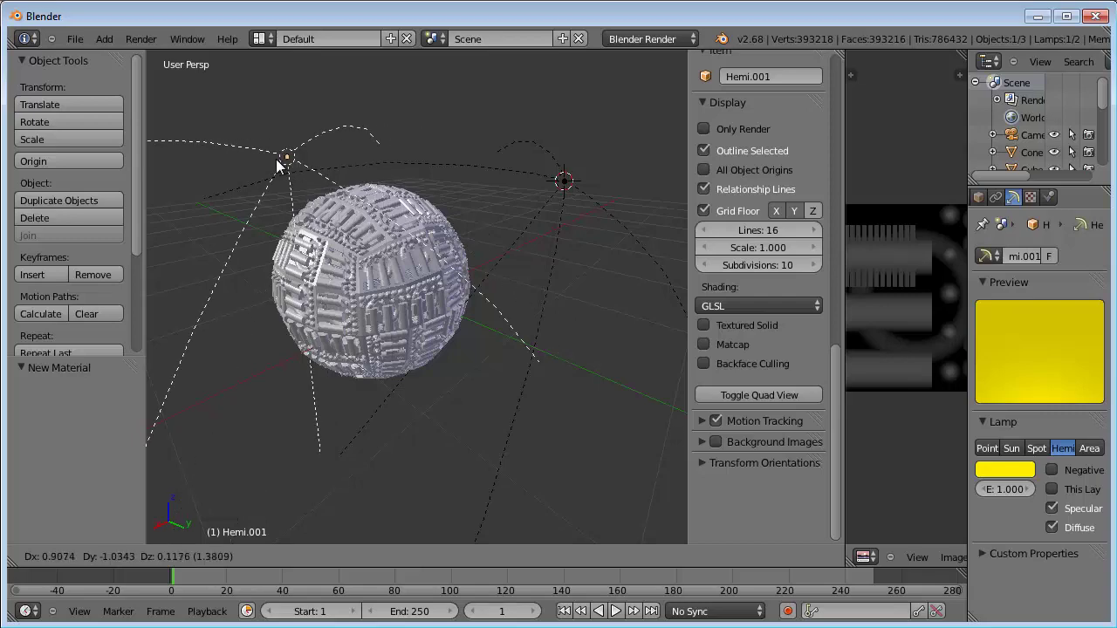
left_click(267, 166)
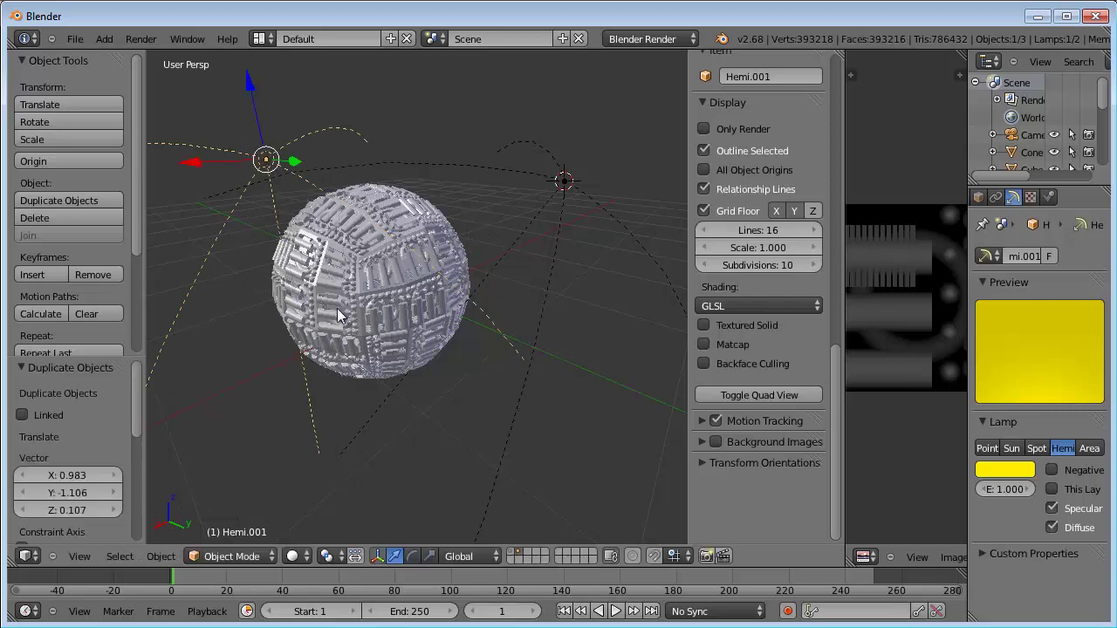
middle_click_drag(348, 270, 245, 267)
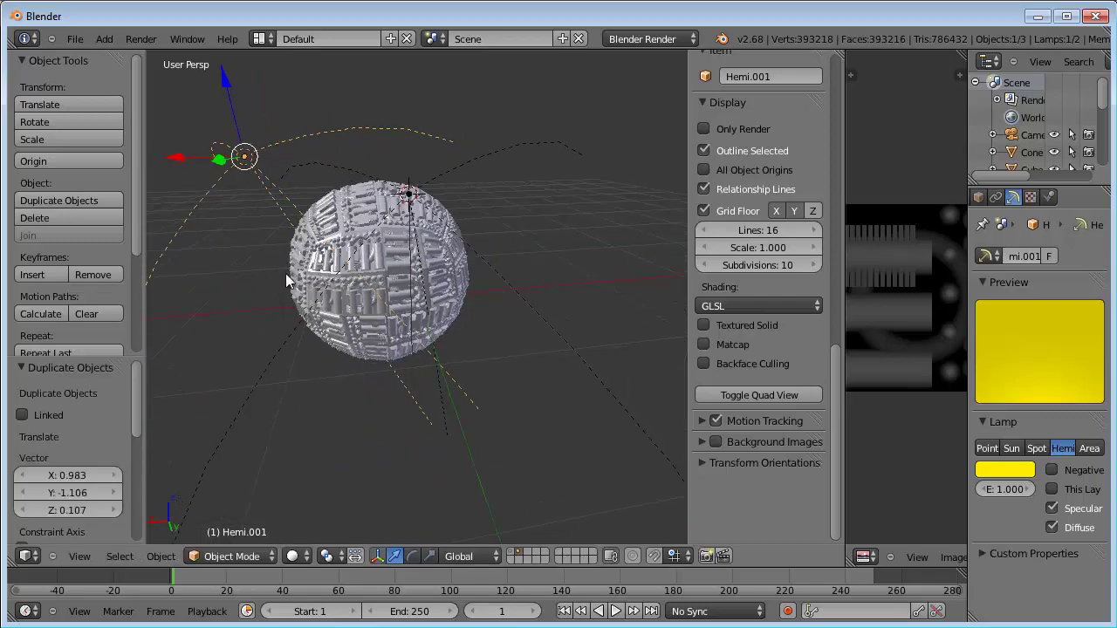
left_click(1004, 471)
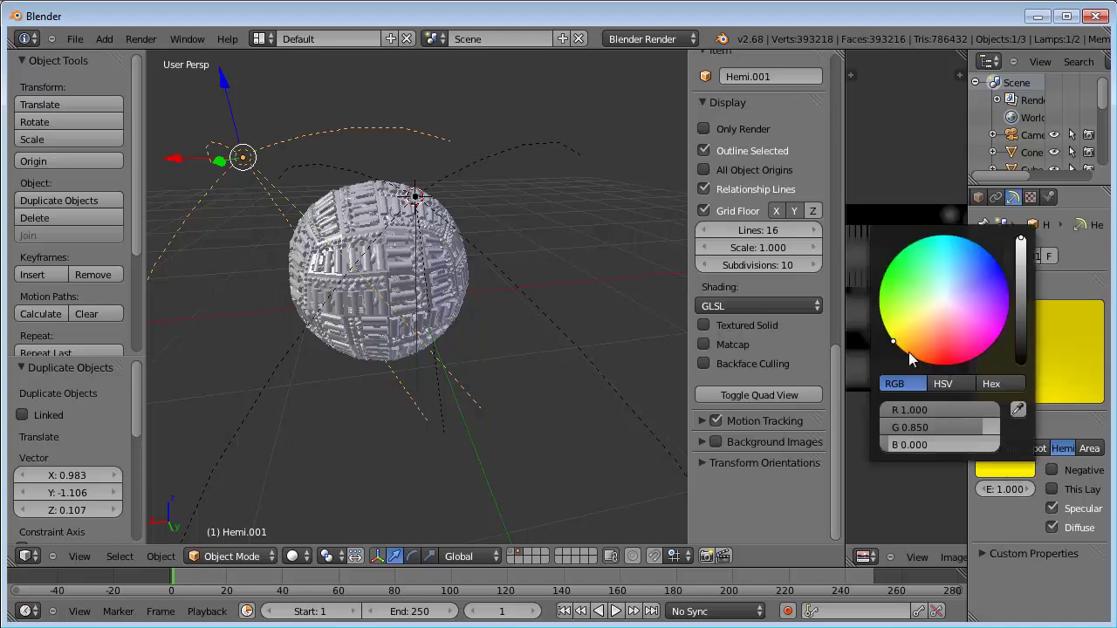
left_click_drag(893, 340, 964, 363)
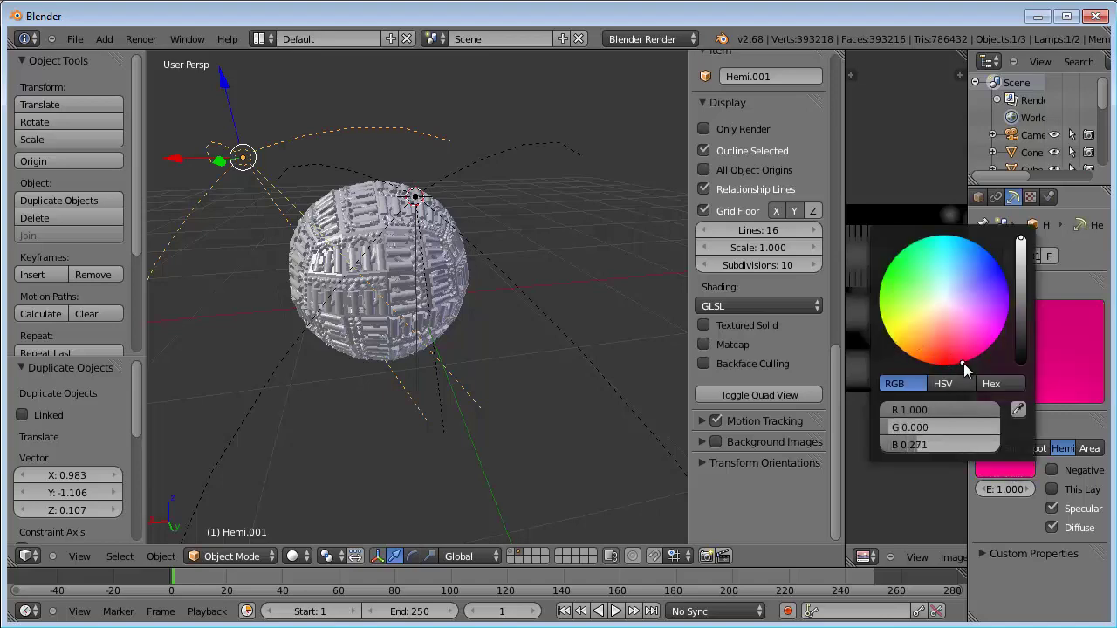
middle_click_drag(377, 304, 470, 278)
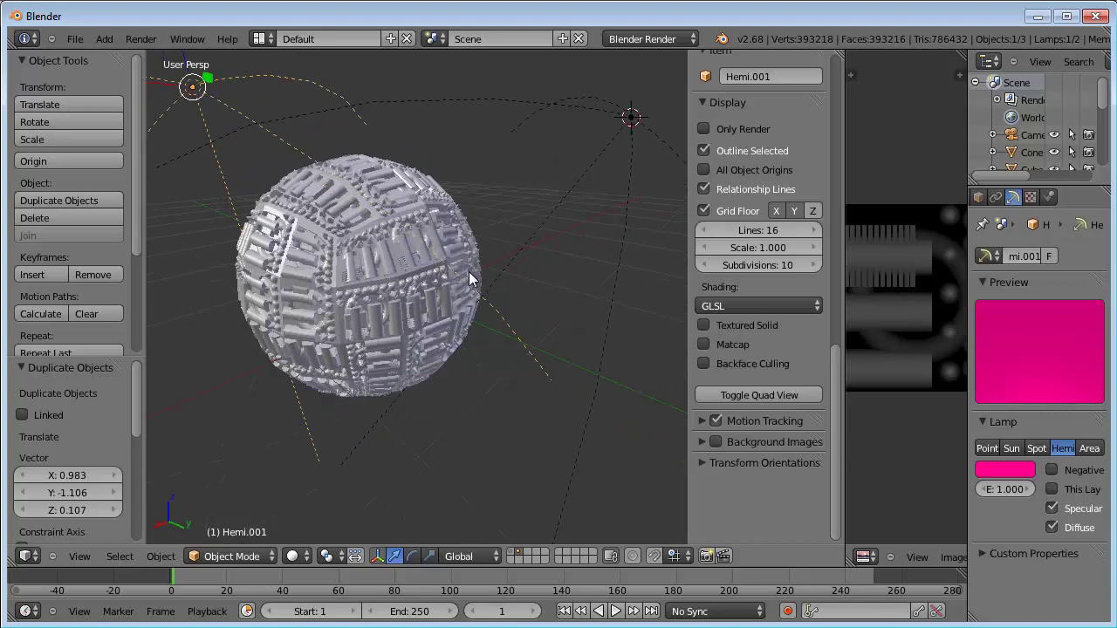
Step: Render with both coloured lamps, then zoom and pan to inspect the Render Result
key("F12")
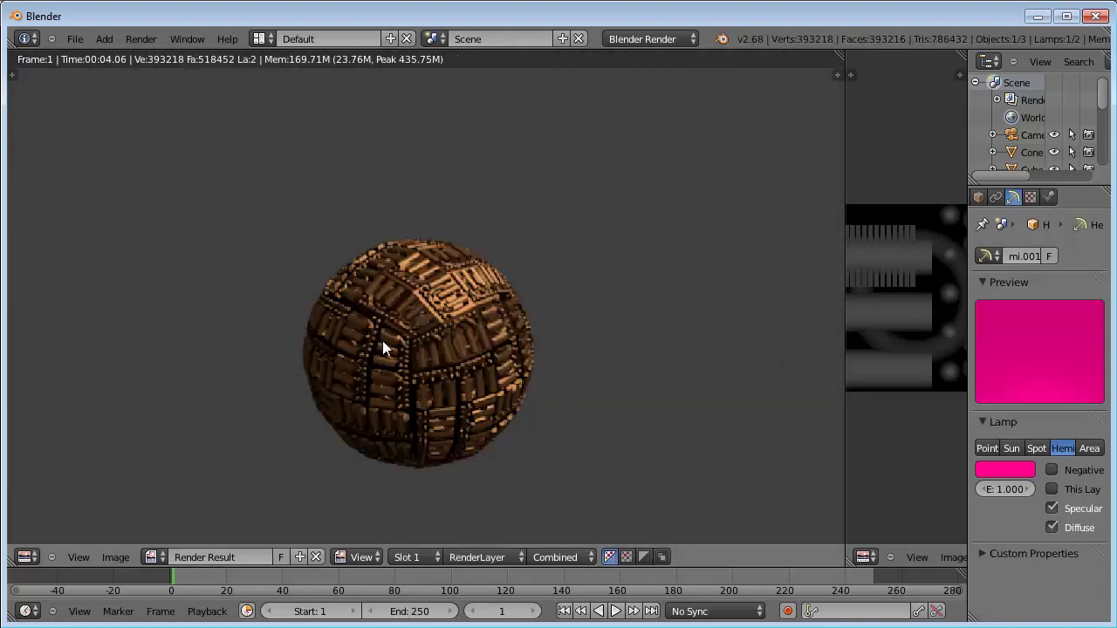
scroll(382, 341, "up", 1)
scroll(383, 340, "up", 1)
scroll(382, 340, "down", 3)
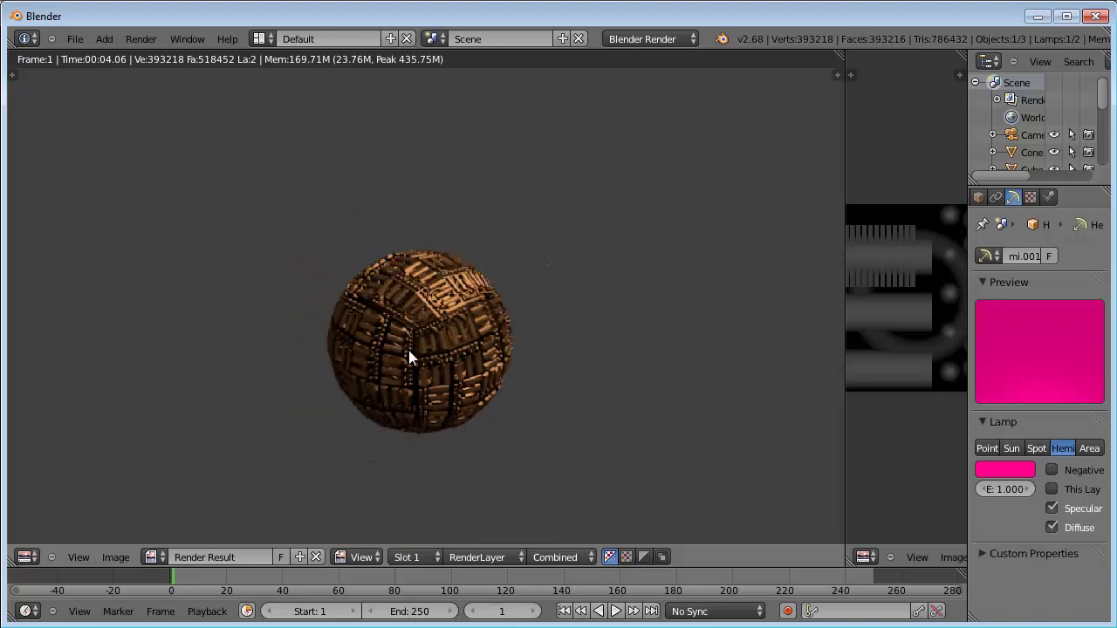
middle_click_drag(409, 350, 453, 314)
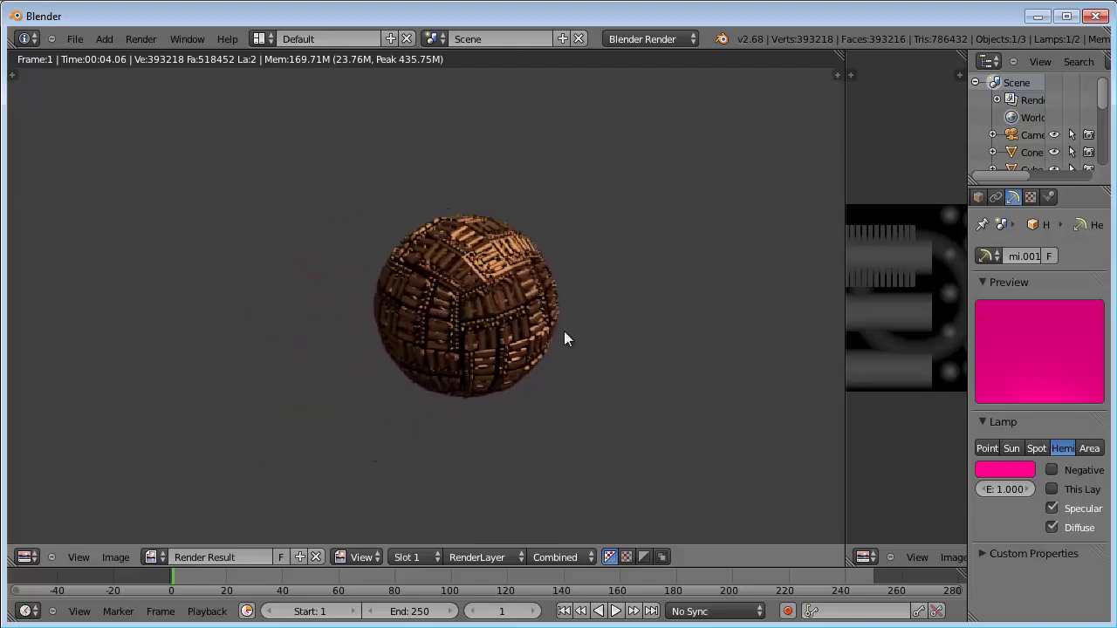
scroll(419, 323, "up", 1)
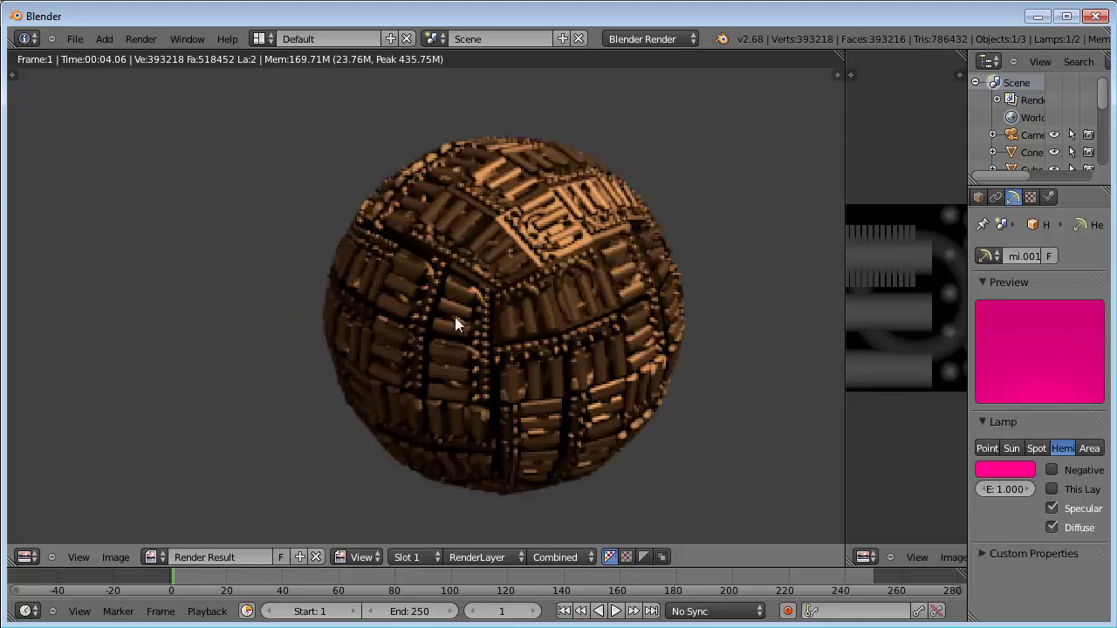
scroll(476, 313, "up", 1)
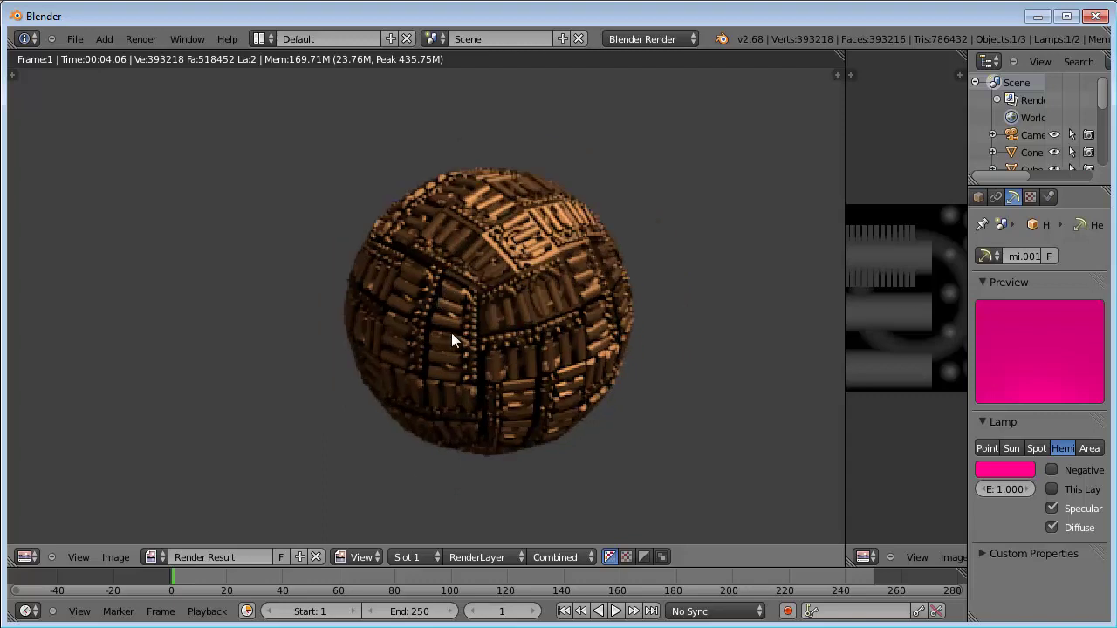
middle_click_drag(538, 296, 473, 310)
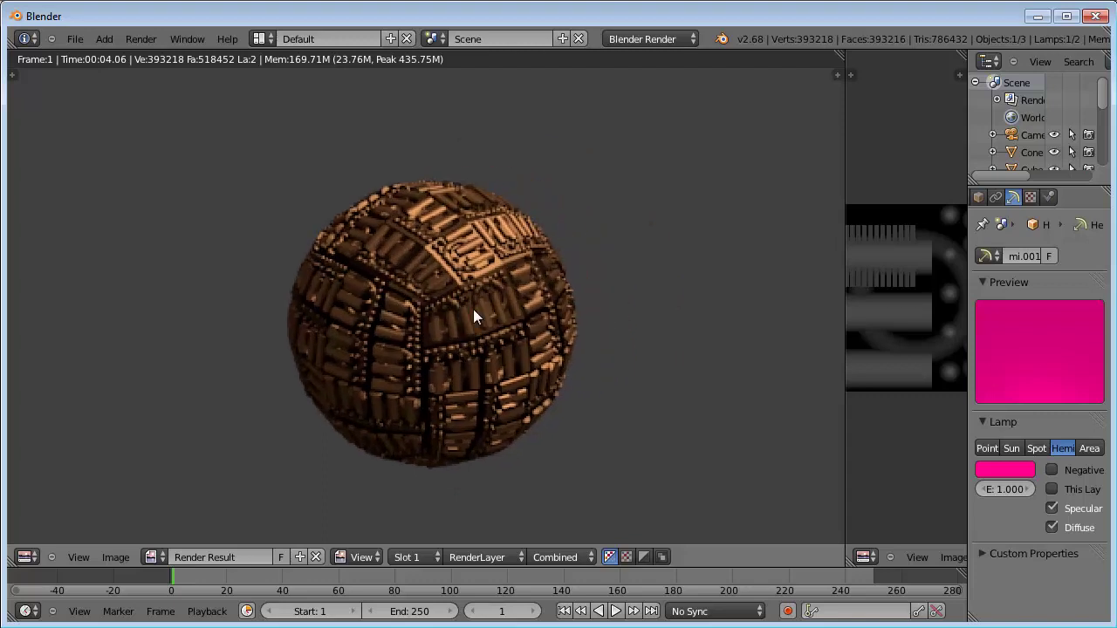